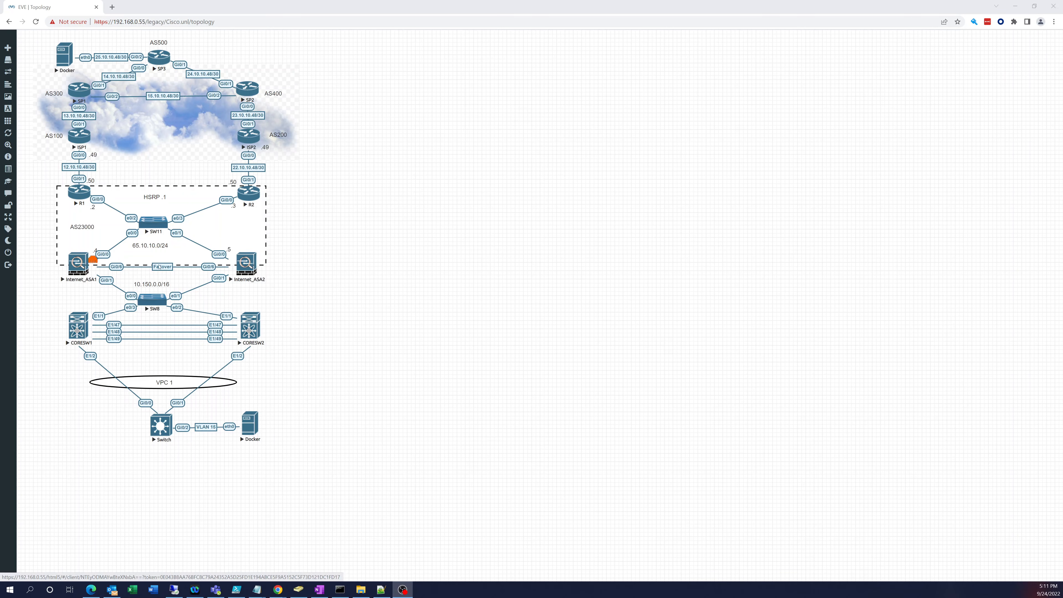
# Step: Add a Palo Alto node with the paloalto-10.0.4-Pre-Licensed-Eval image and place it beside the ASAs
pyautogui.rightClick(289, 261)
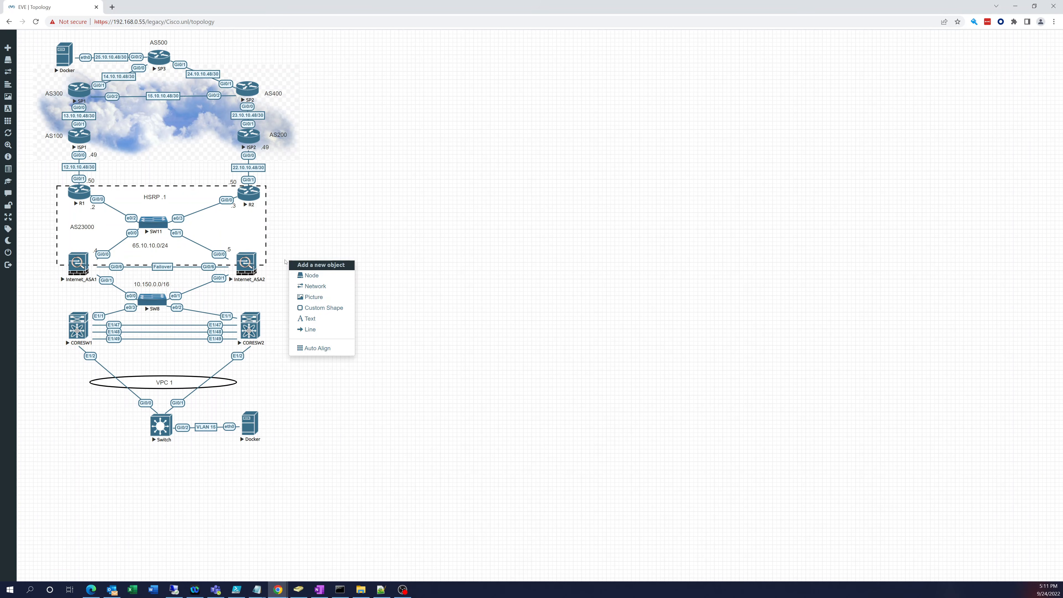
pyautogui.click(310, 275)
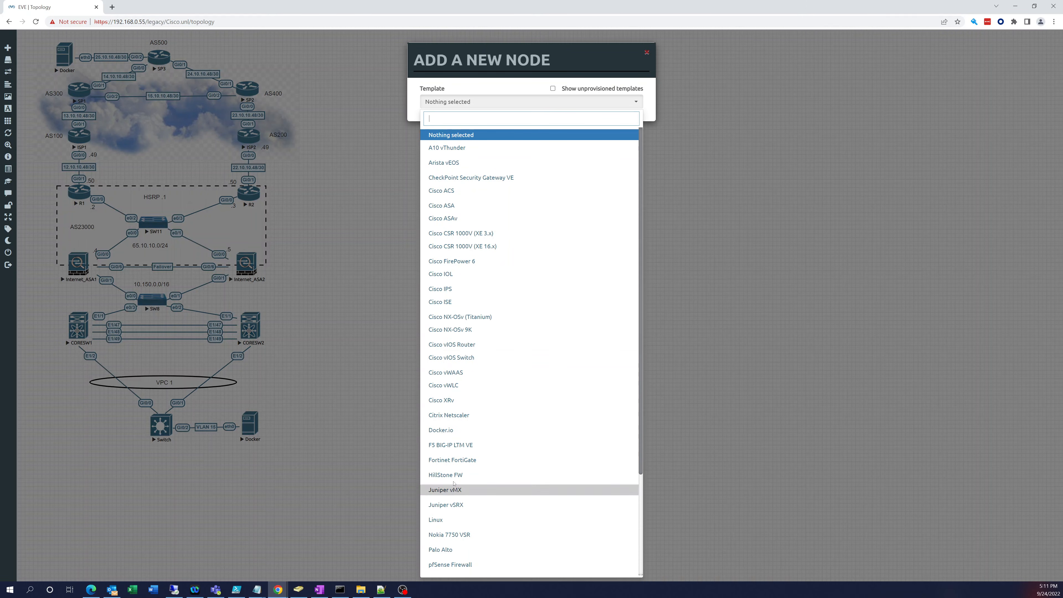
pyautogui.click(448, 550)
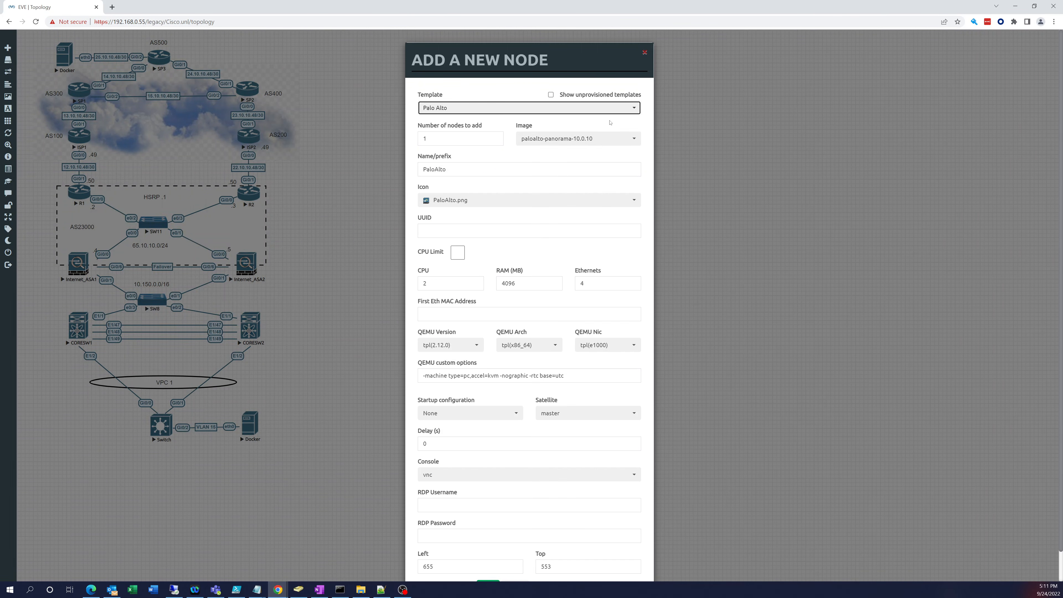
pyautogui.click(600, 143)
pyautogui.click(570, 158)
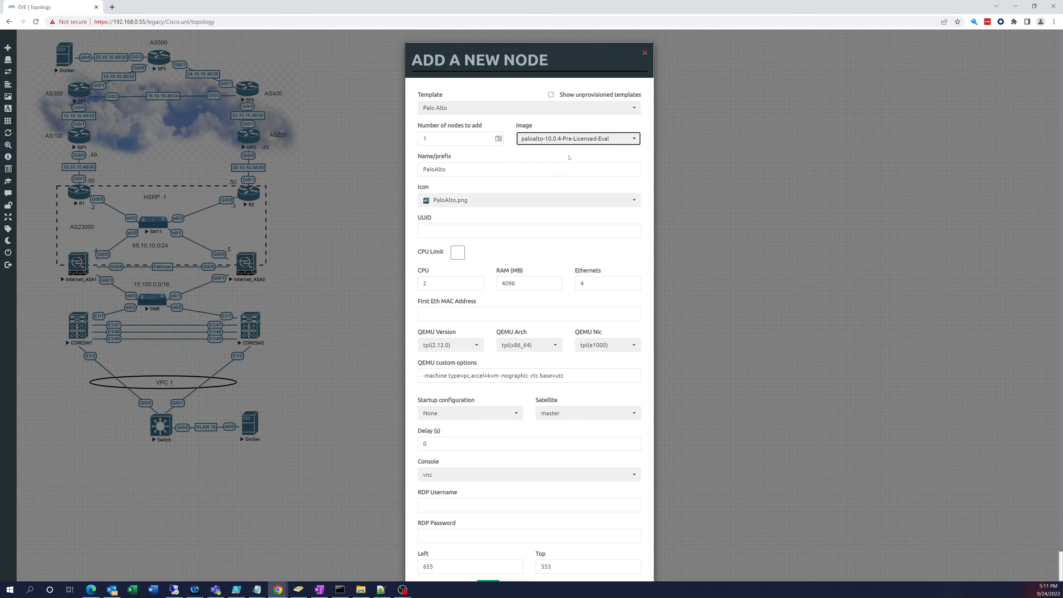
pyautogui.scroll(-1, 498, 335)
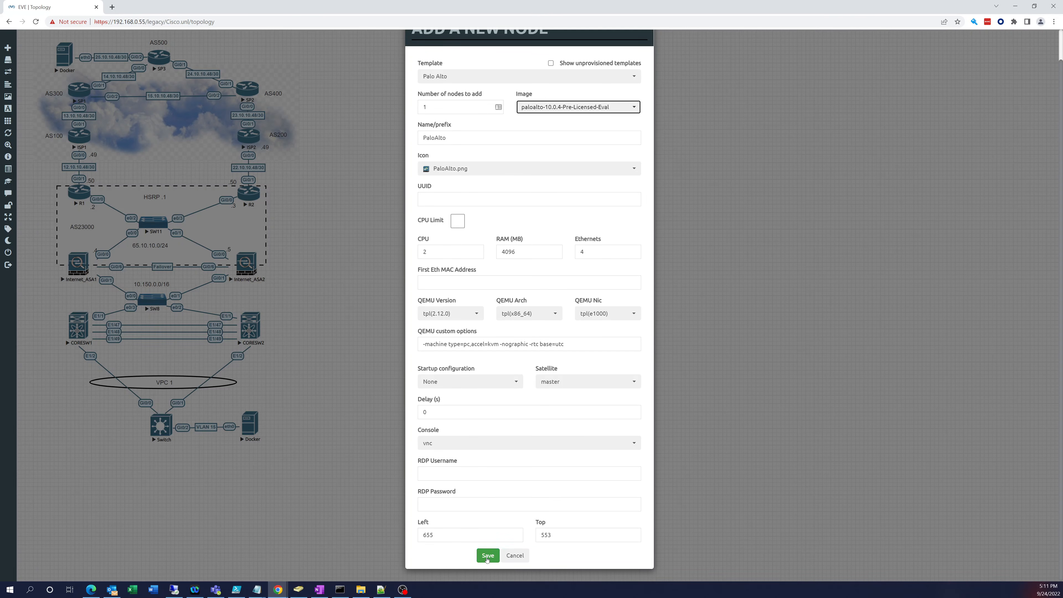
pyautogui.click(488, 556)
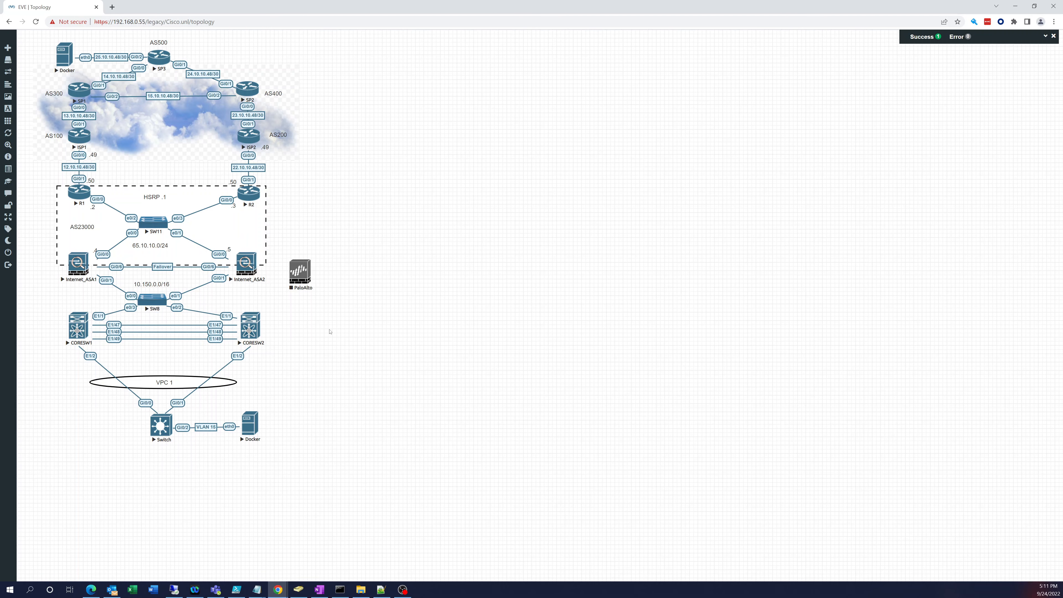
pyautogui.moveTo(301, 279); pyautogui.dragTo(303, 272)
# Step: Create a Management(Cloud0) network named Net with the cloud_sm.png icon
pyautogui.rightClick(328, 224)
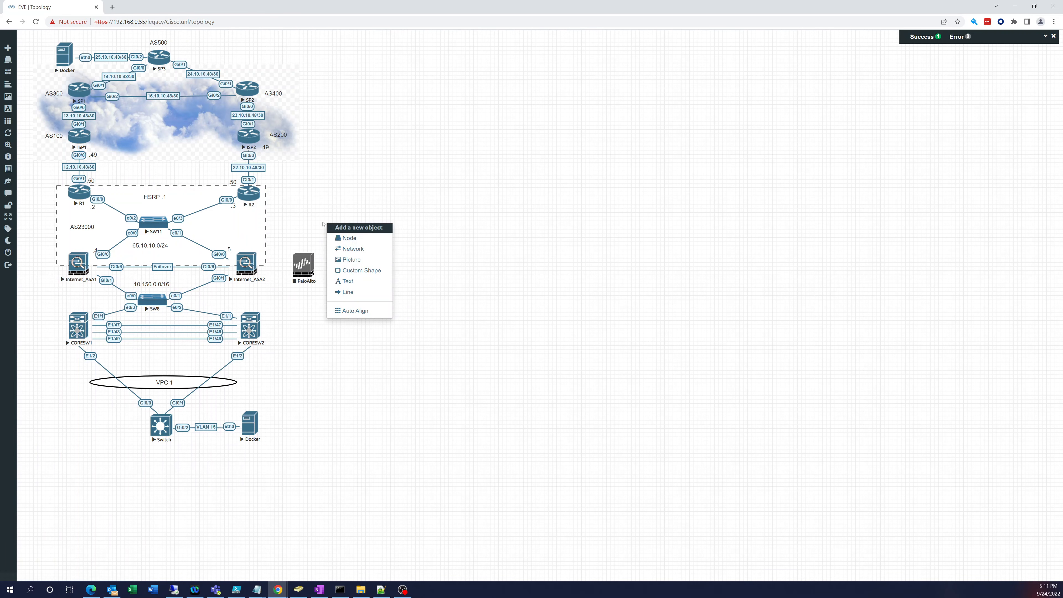
pyautogui.click(348, 249)
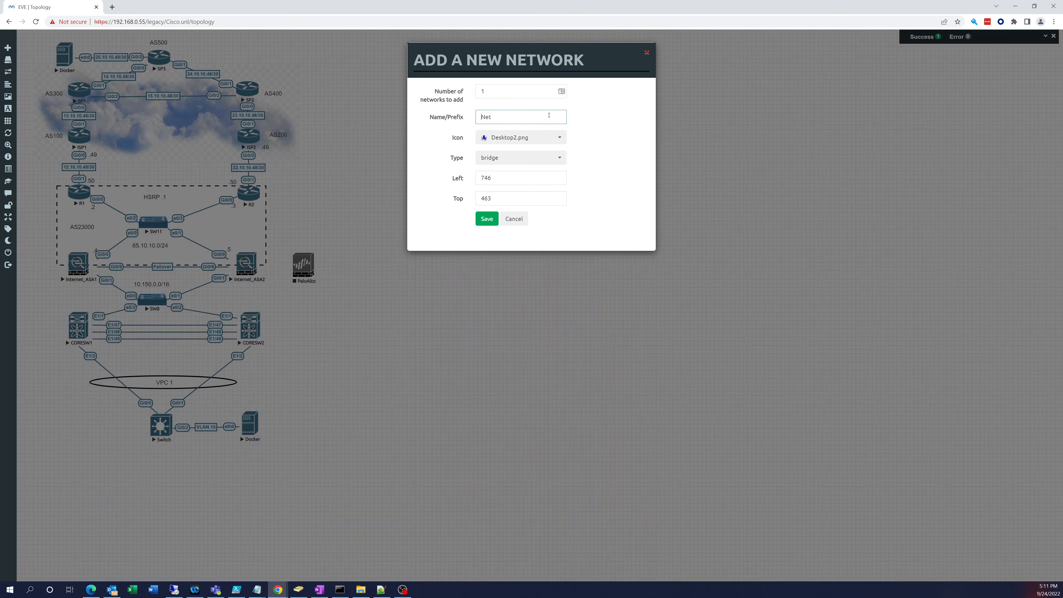
pyautogui.click(530, 158)
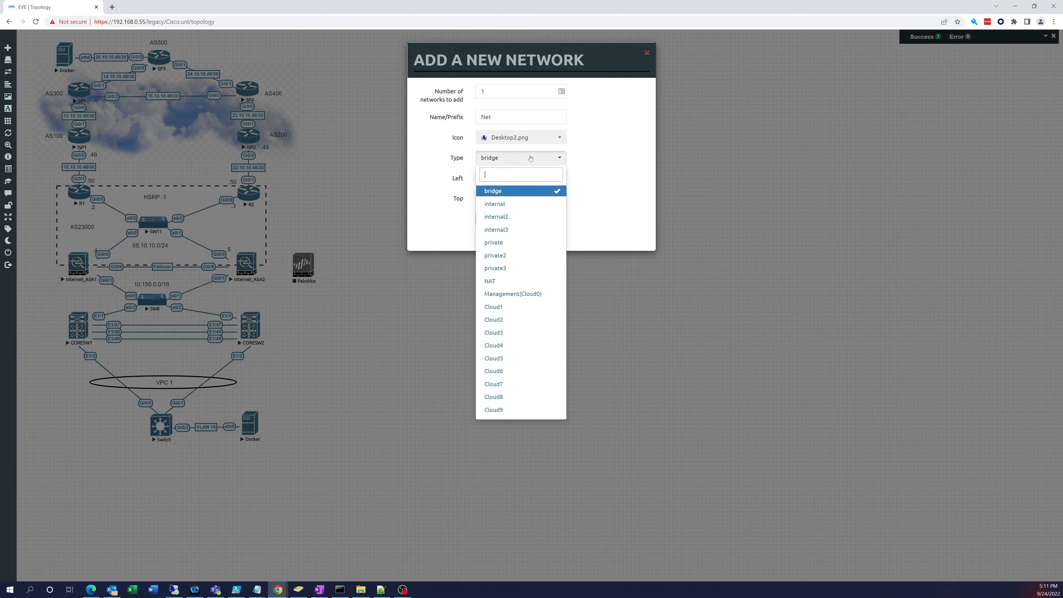
pyautogui.click(515, 295)
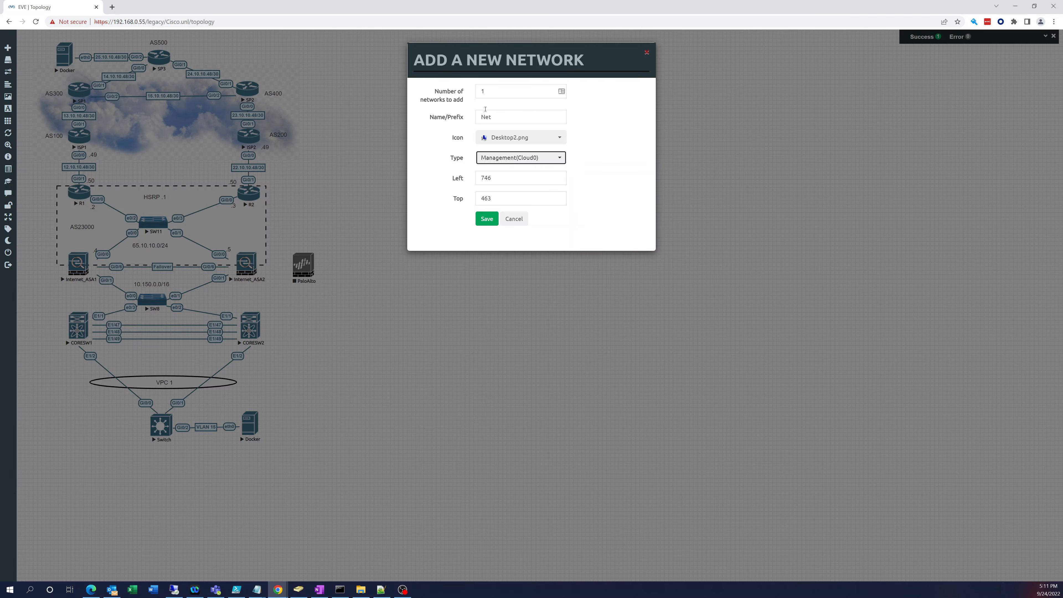
pyautogui.click(561, 141)
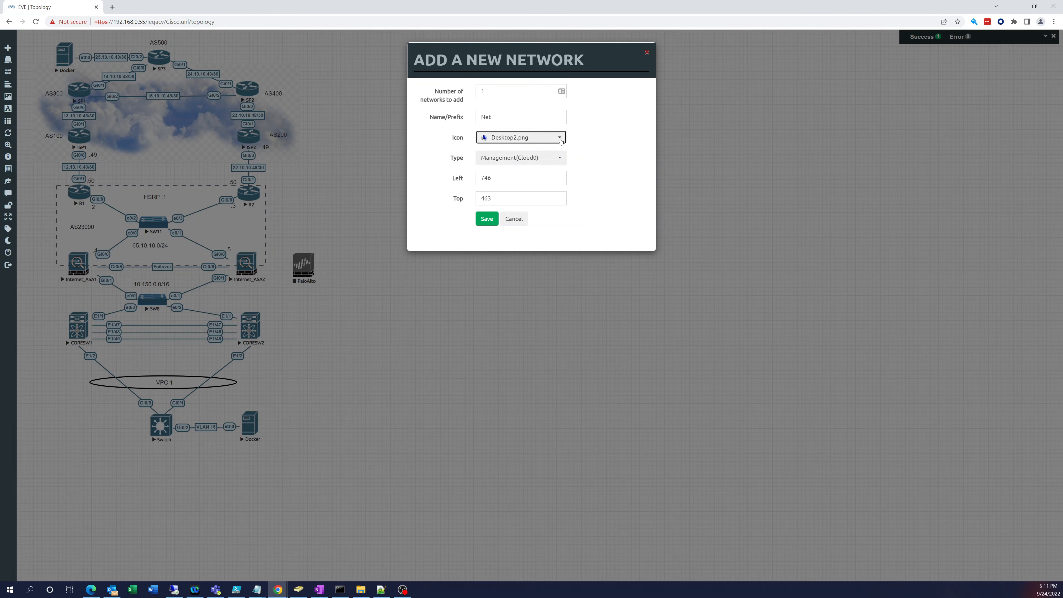
pyautogui.click(561, 141)
pyautogui.scroll(-3, 530, 185)
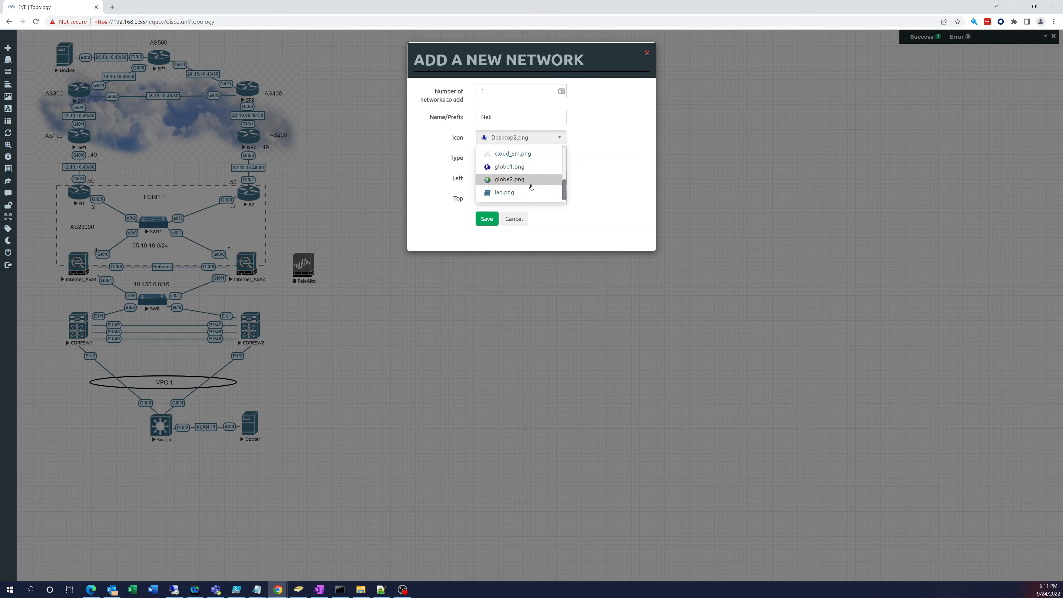
pyautogui.click(527, 154)
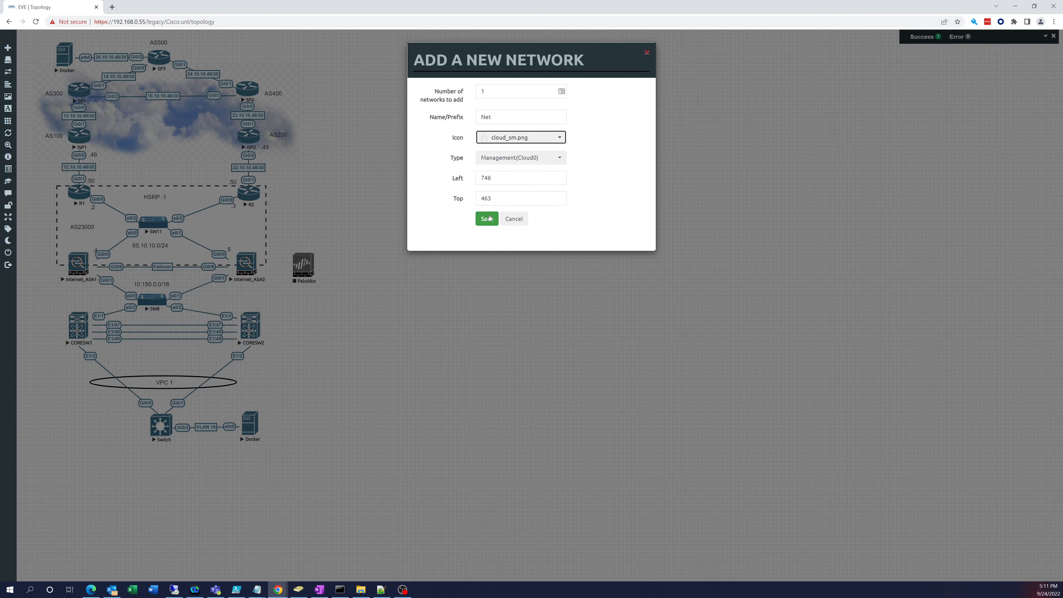
pyautogui.click(486, 218)
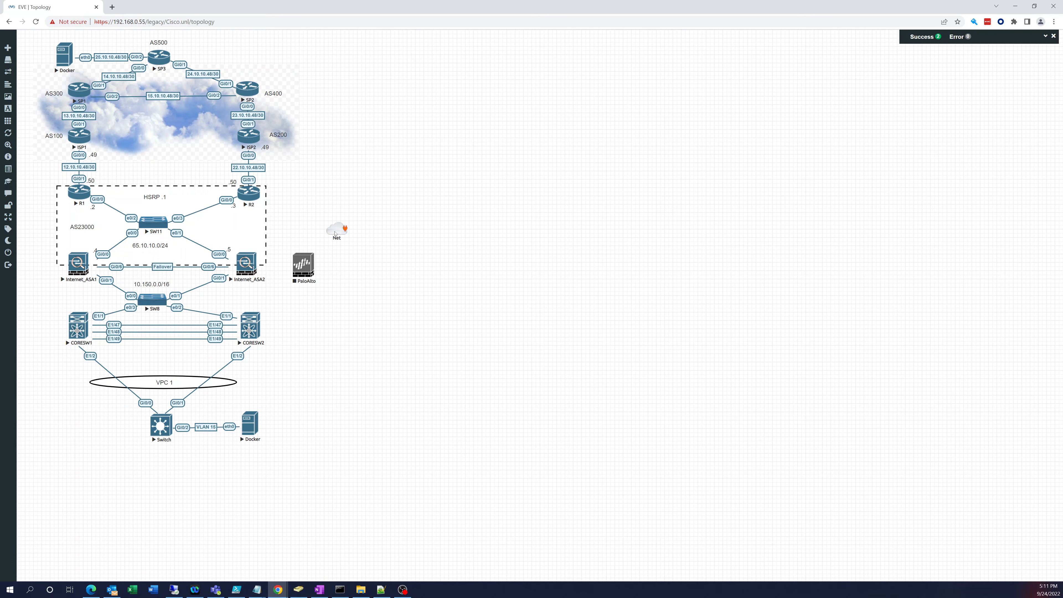
# Step: Rename the Net cloud network to Management
pyautogui.rightClick(335, 234)
pyautogui.click(356, 246)
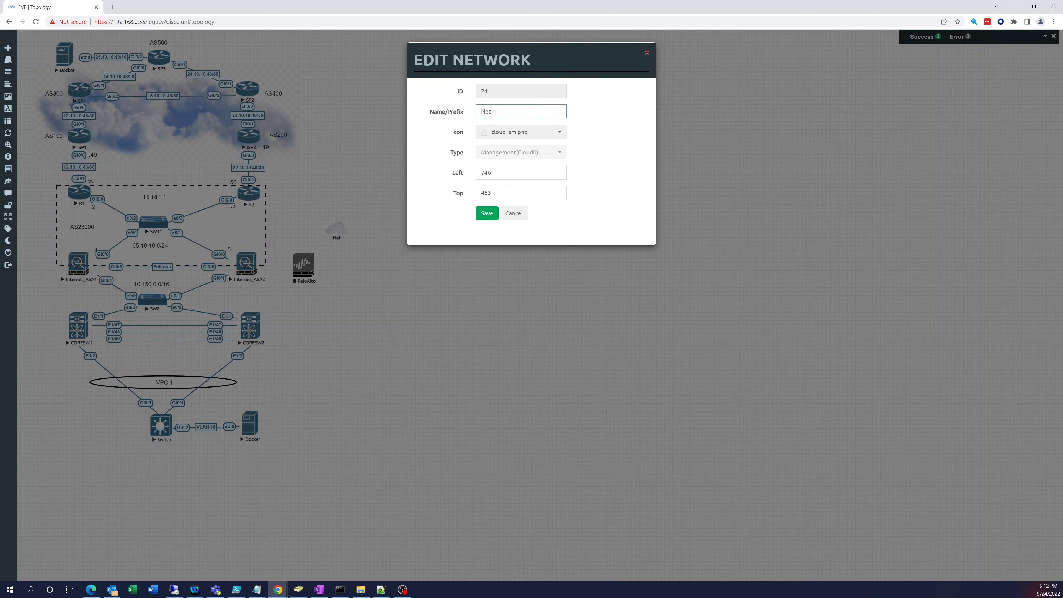
pyautogui.moveTo(497, 112); pyautogui.dragTo(460, 115)
pyautogui.write('Management')
pyautogui.press('Return')
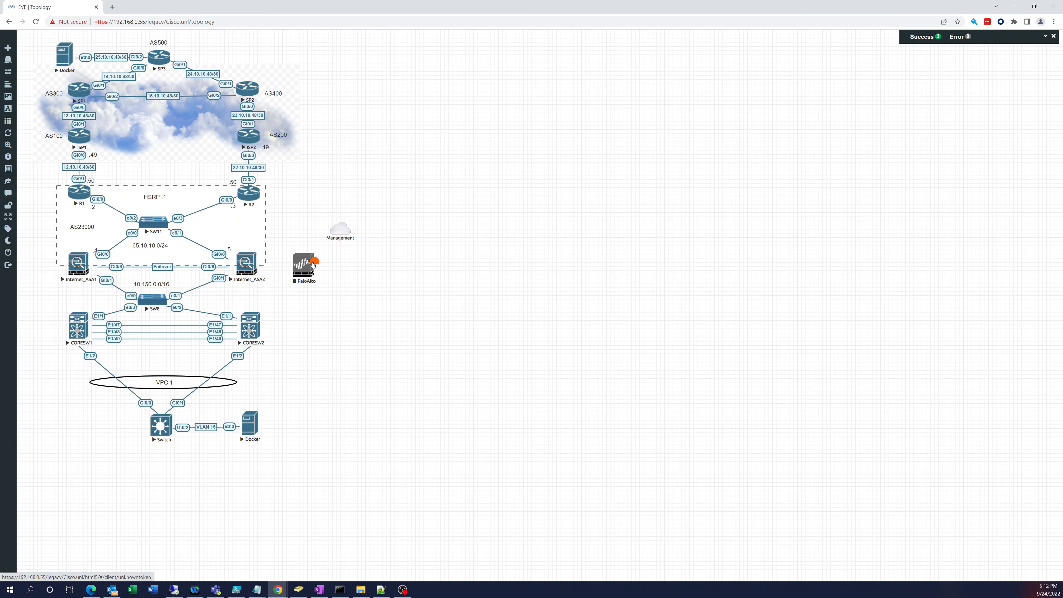
# Step: Link the PaloAlto mgmt interface to the Management cloud and move the cloud above the firewall
pyautogui.moveTo(314, 262); pyautogui.dragTo(339, 230)
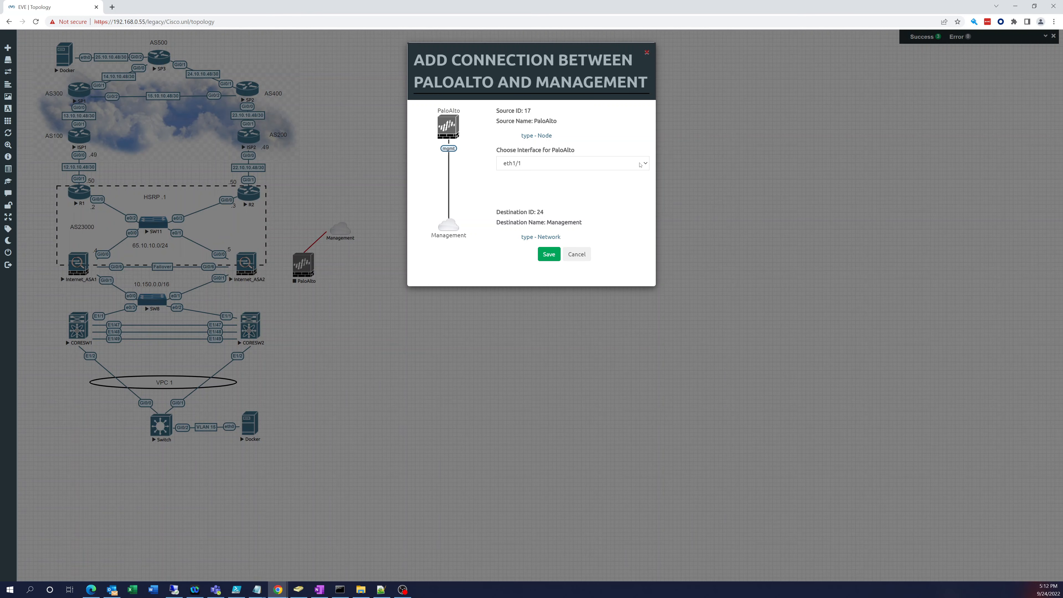
pyautogui.click(640, 164)
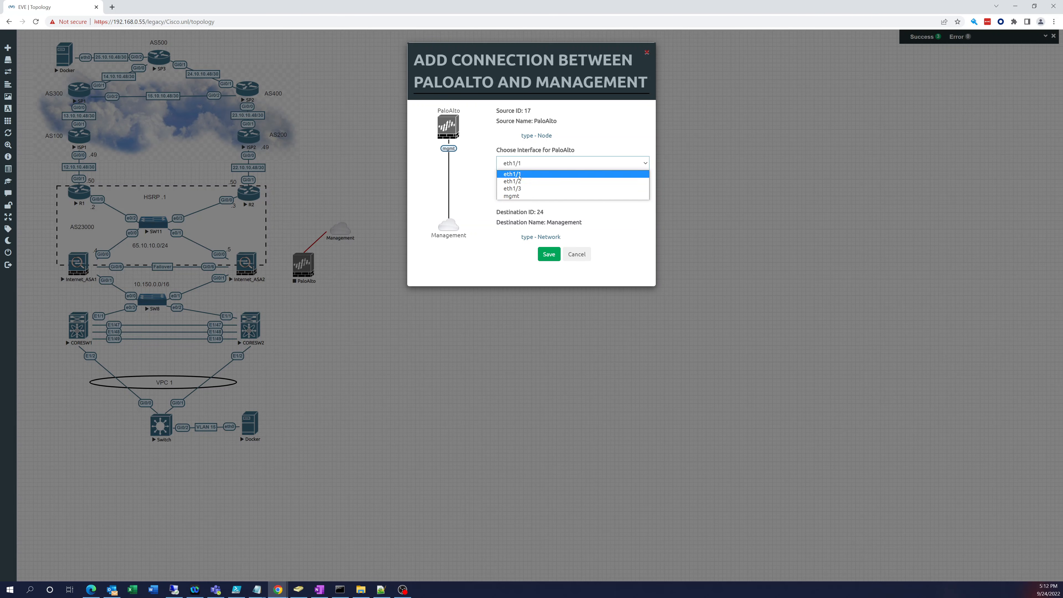
pyautogui.click(514, 196)
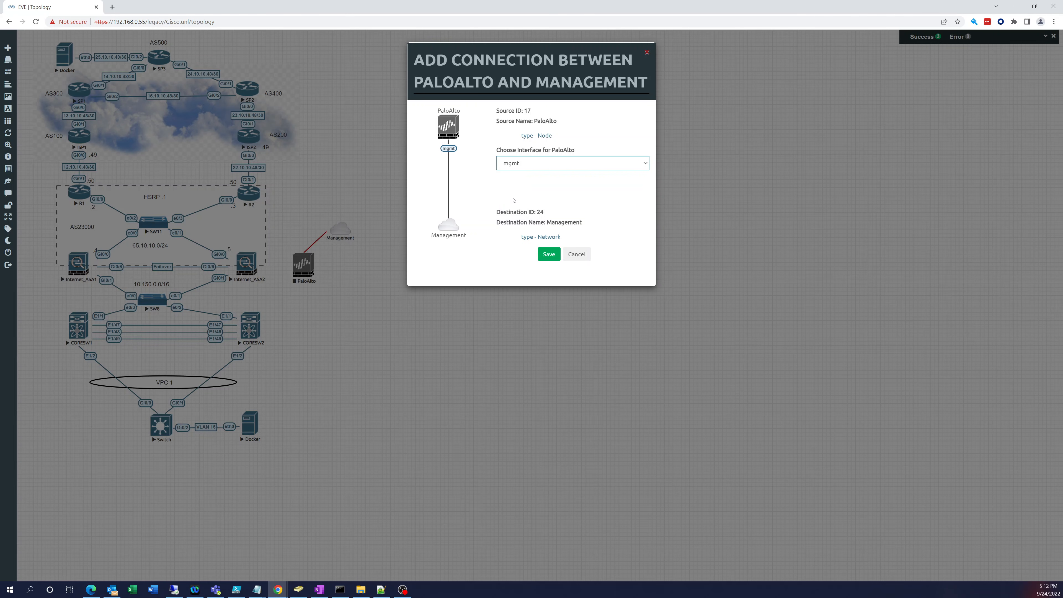
pyautogui.click(545, 257)
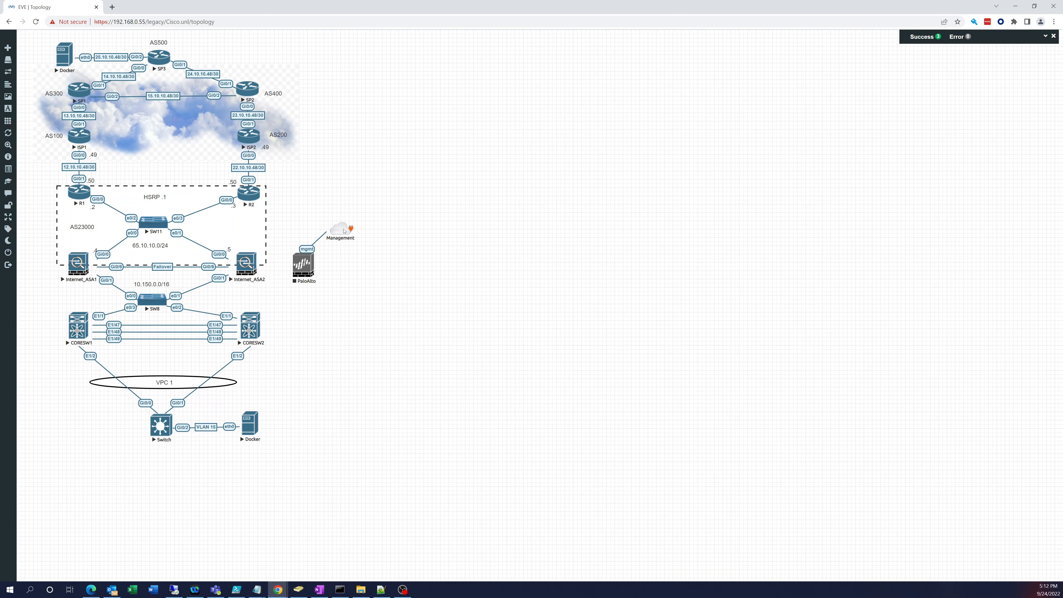
pyautogui.moveTo(345, 231); pyautogui.dragTo(311, 201)
# Step: Start the PaloAlto node, open its console, and centre the console window
pyautogui.rightClick(305, 263)
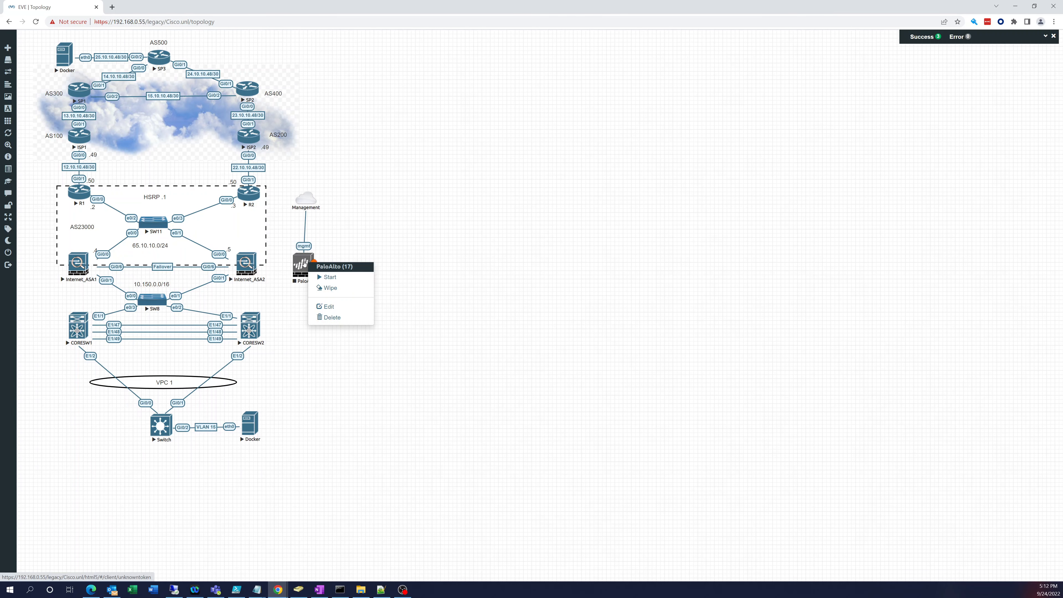
pyautogui.click(323, 277)
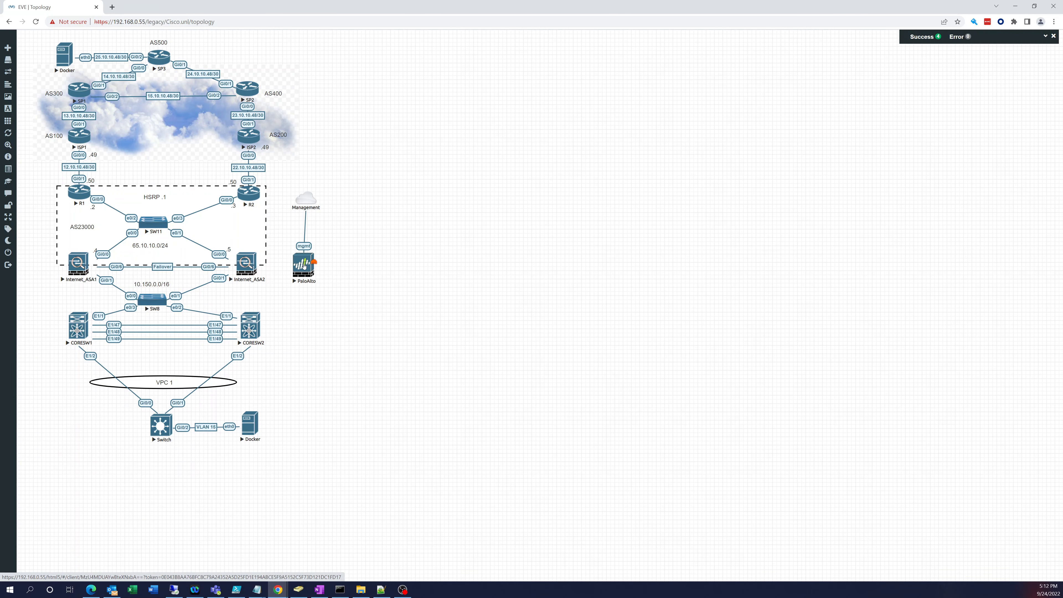
pyautogui.click(305, 265)
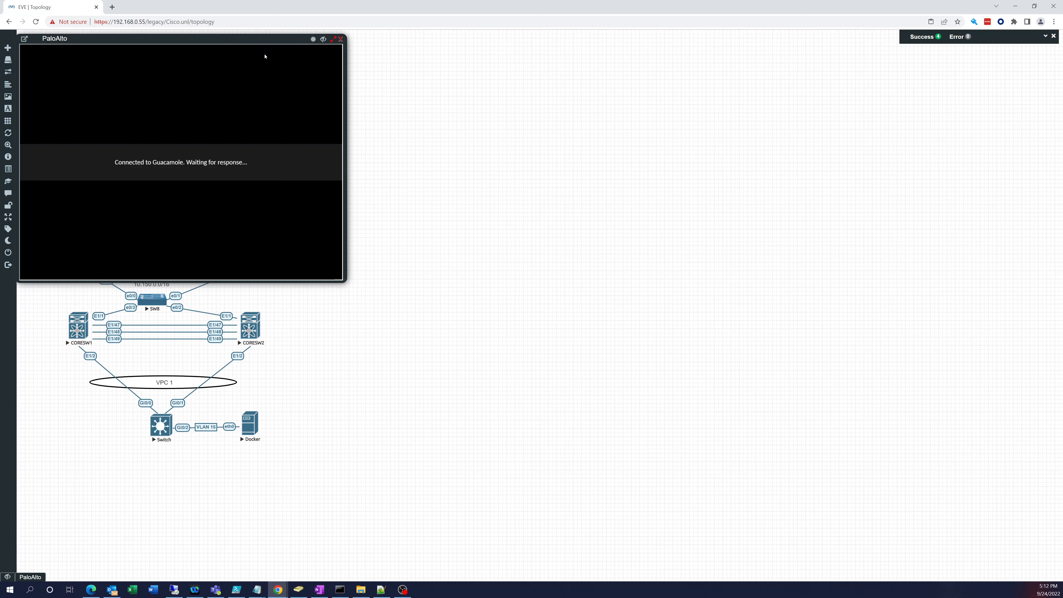
pyautogui.moveTo(263, 43); pyautogui.dragTo(620, 33)
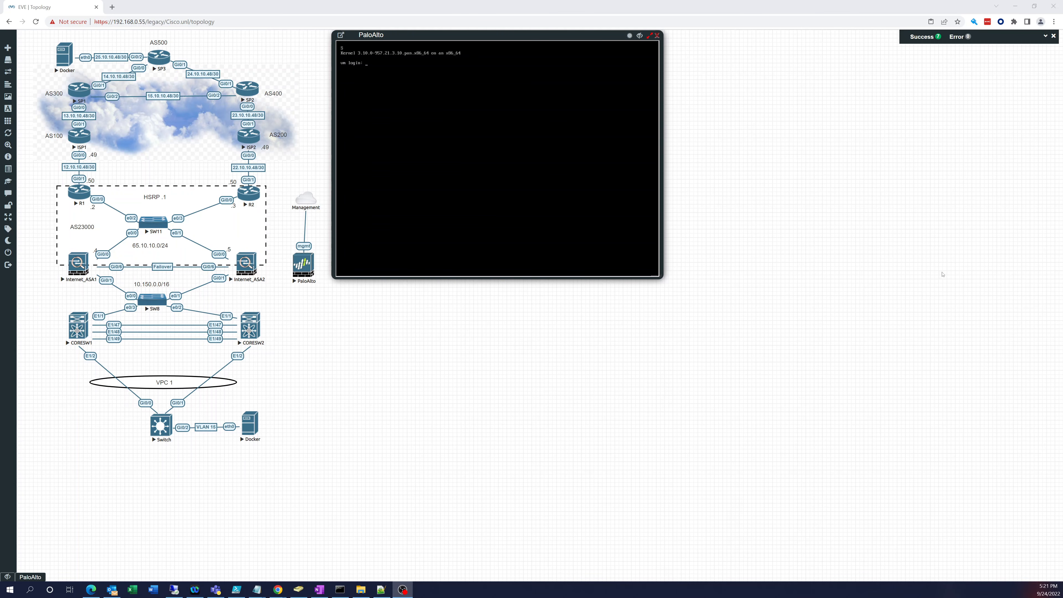
# Step: Try logging into the PaloAlto console as admin with a password; the login is rejected
pyautogui.click(371, 67)
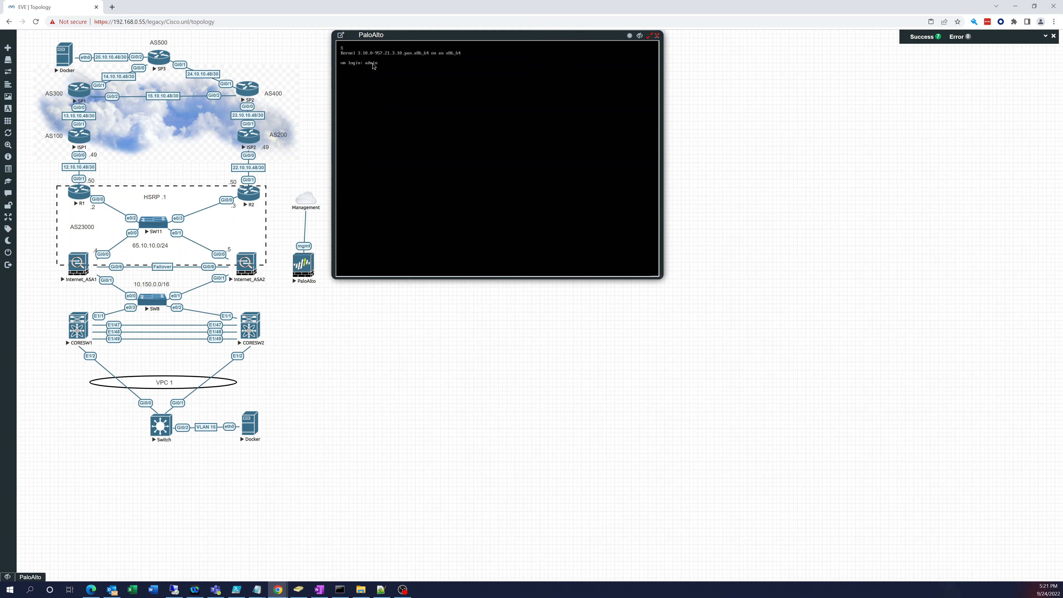
pyautogui.press('Return')
pyautogui.press('Return')
pyautogui.press('Return')
pyautogui.press('Return')
pyautogui.press('Return')
pyautogui.press('Return')
pyautogui.press('Return')
pyautogui.press('Return')
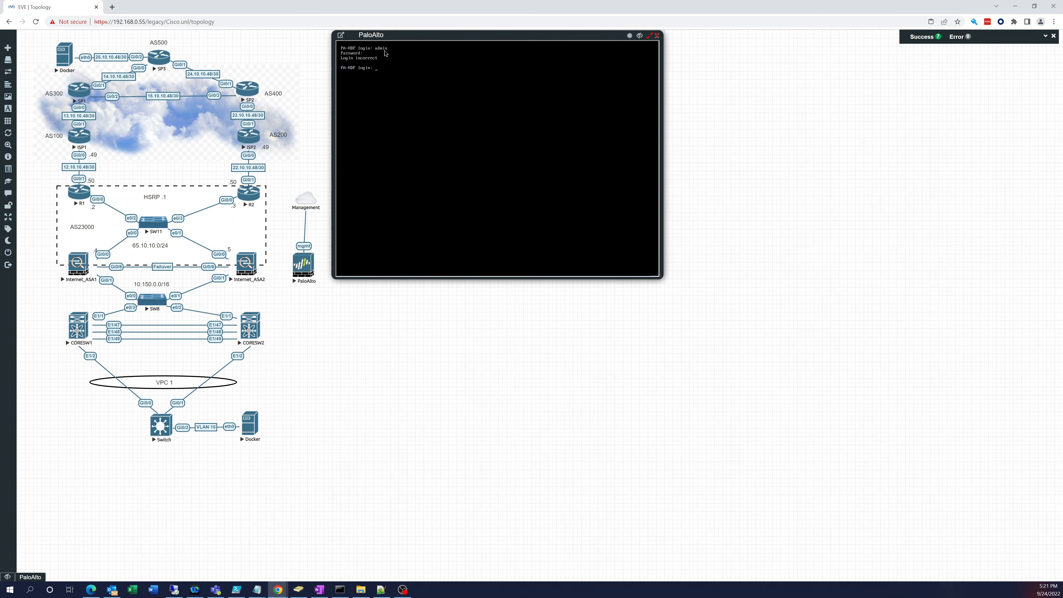
pyautogui.press('Return')
pyautogui.press('Return')
pyautogui.press('Return')
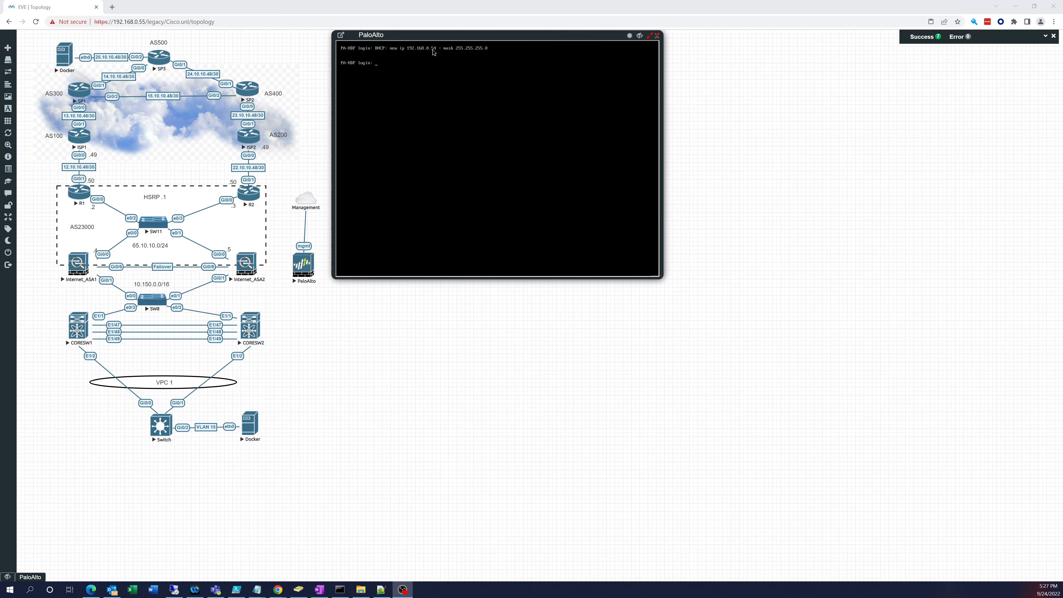
# Step: Log in as admin and change the default password to a new one
pyautogui.click(400, 67)
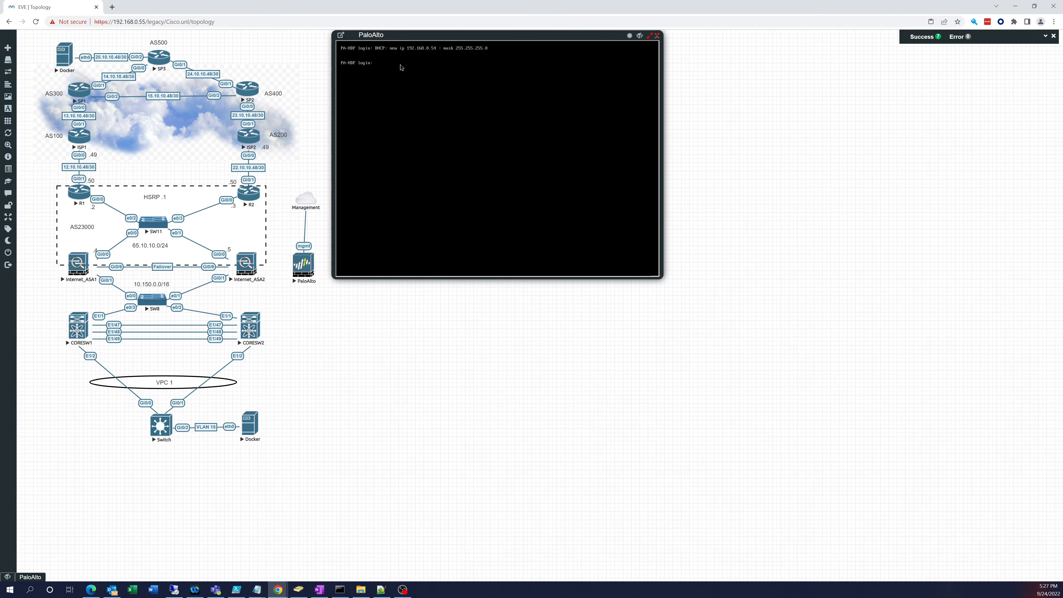
pyautogui.press('Return')
pyautogui.press('Return')
pyautogui.press('Return')
pyautogui.press('Return')
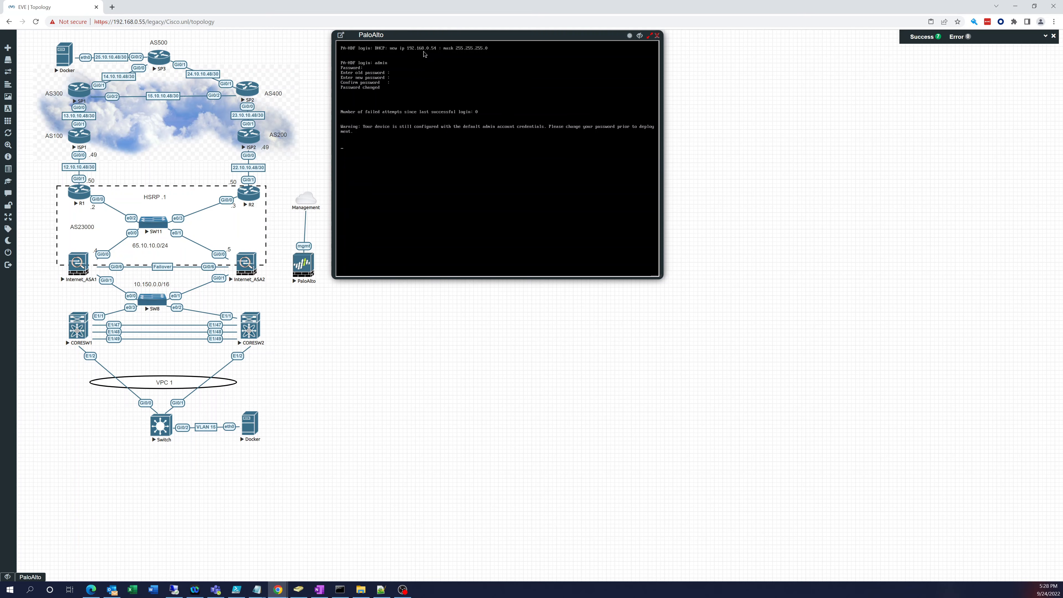
# Step: Enter configure mode and set the management addressing to static with 'set deviceconfig system type static'
pyautogui.press('Return')
pyautogui.press('Return')
pyautogui.write('conf')
pyautogui.press('Return')
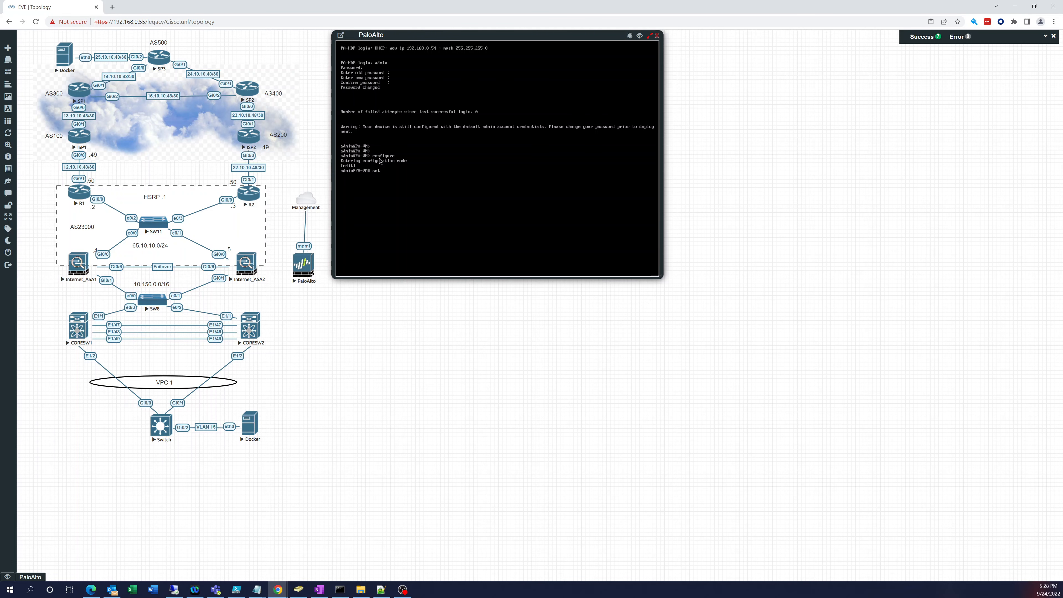
pyautogui.write('set deviceconfig')
pyautogui.press('?')
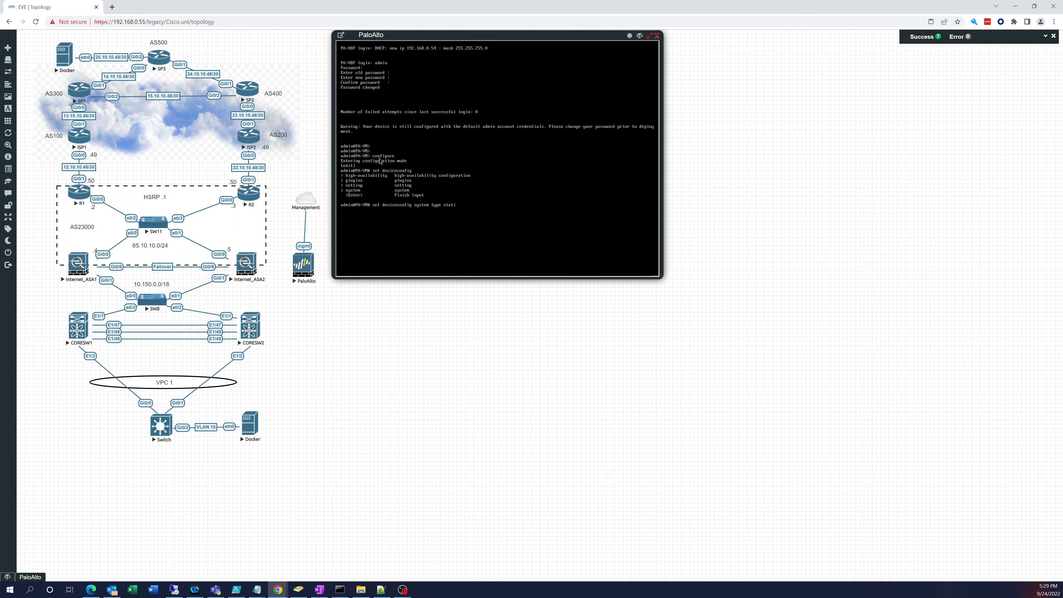
pyautogui.press('Return')
# Step: Type 'set deviceconfig system ip-address 192.168.0.173' using Tab completion
pyautogui.write('set device')
pyautogui.press('Tab')
pyautogui.write('system ip-')
pyautogui.press('Tab')
pyautogui.press('?')
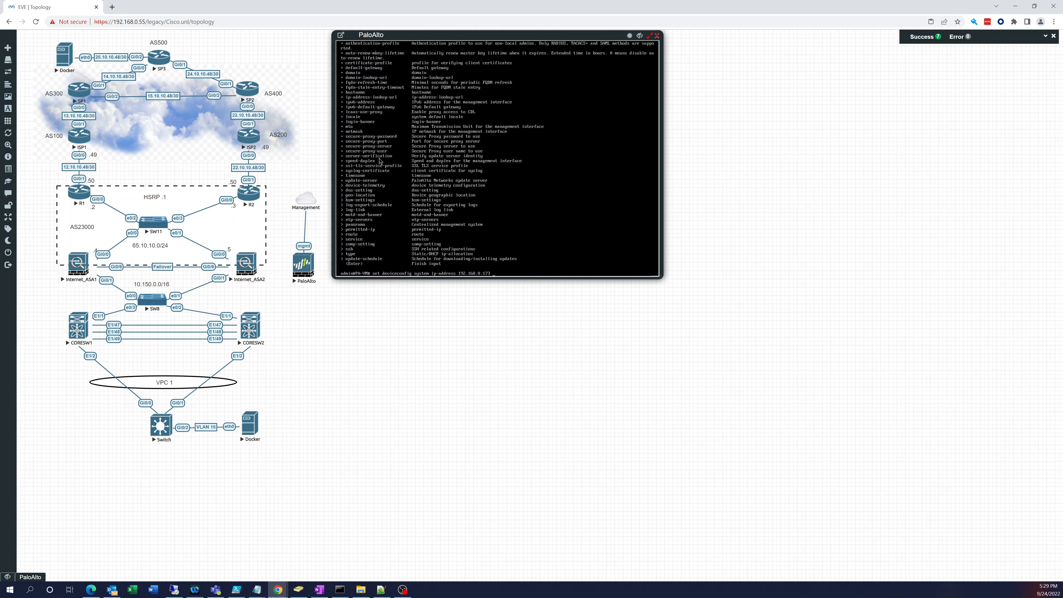
# Step: Set netmask 255.255.255.0 and default gateway 192.168.0.1, then commit the configuration
pyautogui.write('netmask 255.255.255.0')
pyautogui.press('Return')
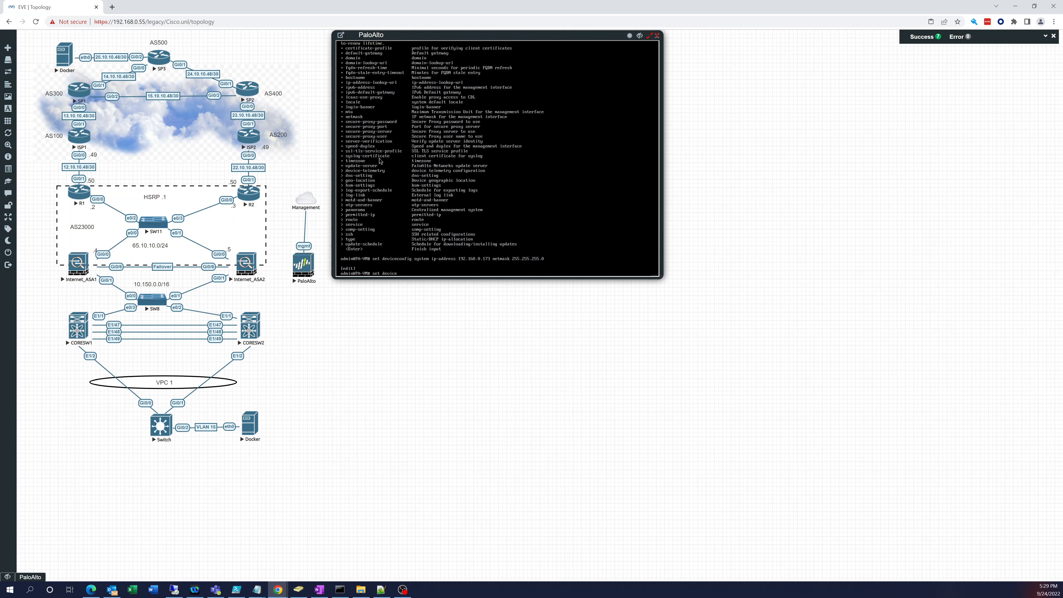
pyautogui.write('set deviceconfig system def')
pyautogui.press('Tab')
pyautogui.press('Return')
pyautogui.press('Return')
pyautogui.press('Return')
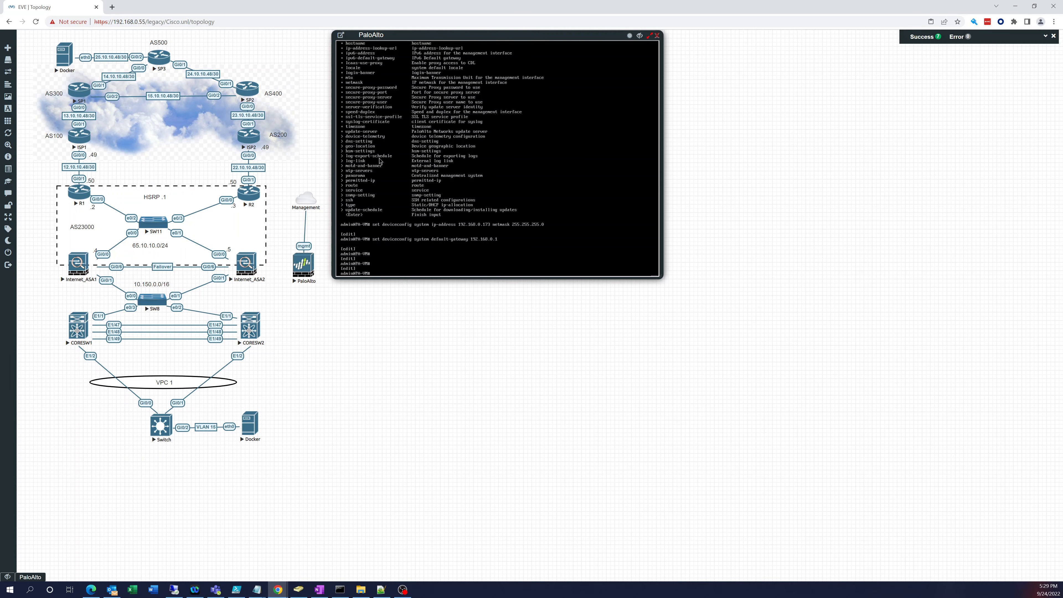
pyautogui.write('commit')
pyautogui.press('Return')
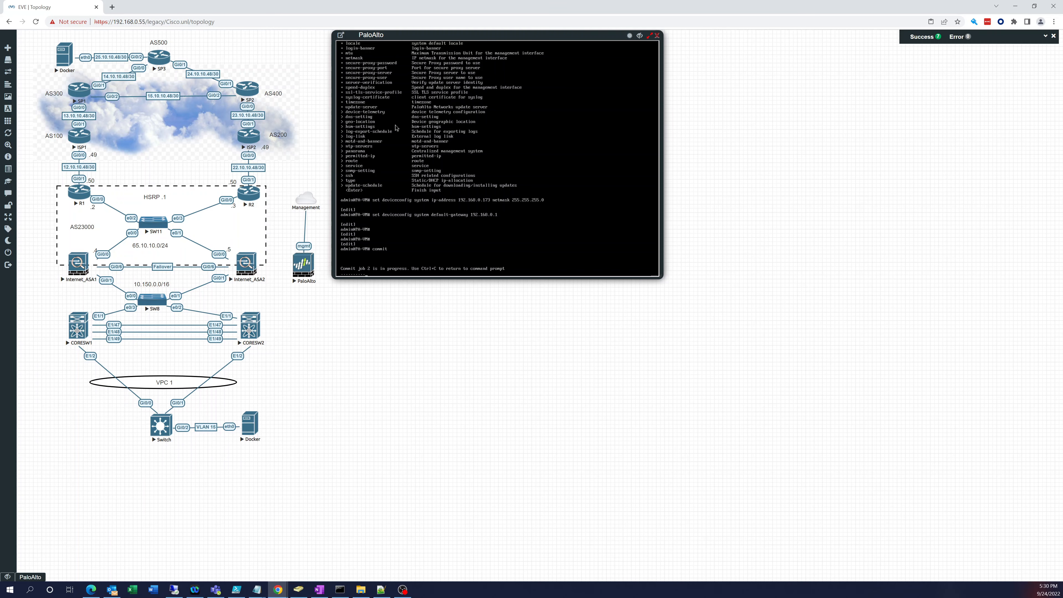
pyautogui.click(112, 7)
pyautogui.write('1')
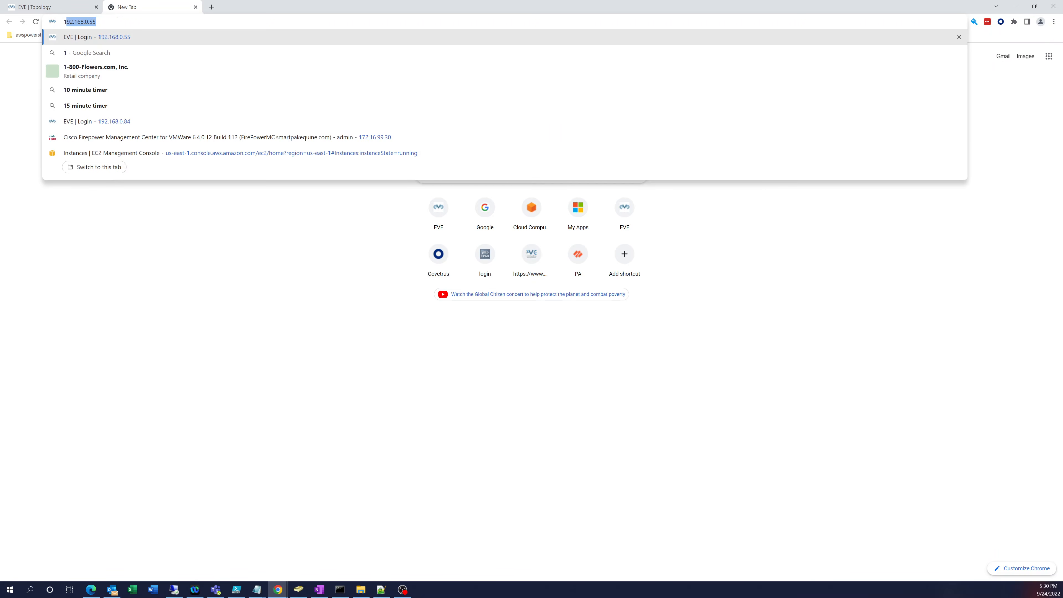
pyautogui.write('92.1')
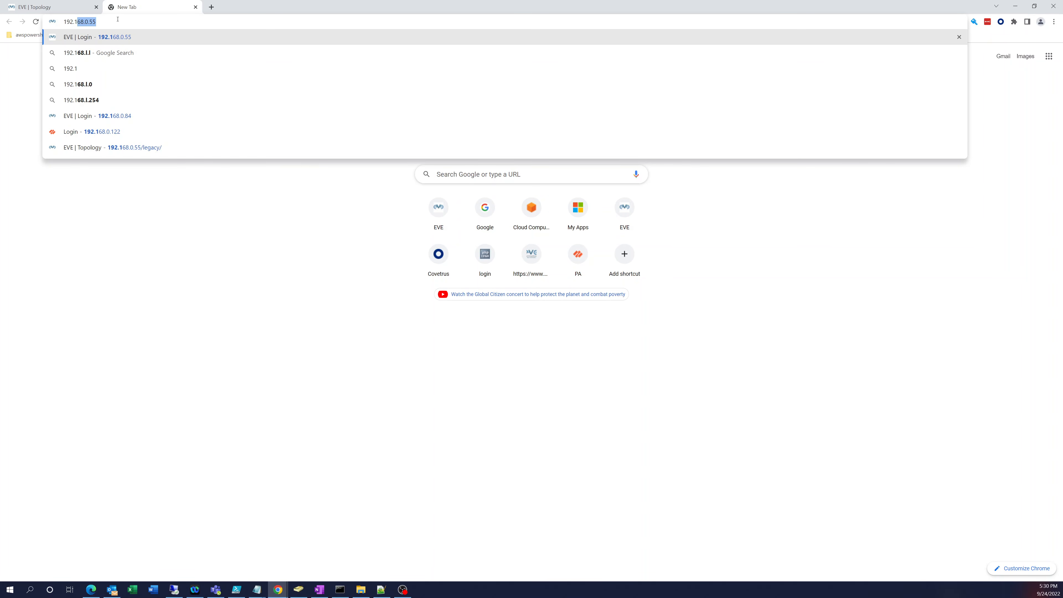
pyautogui.write('68.0.')
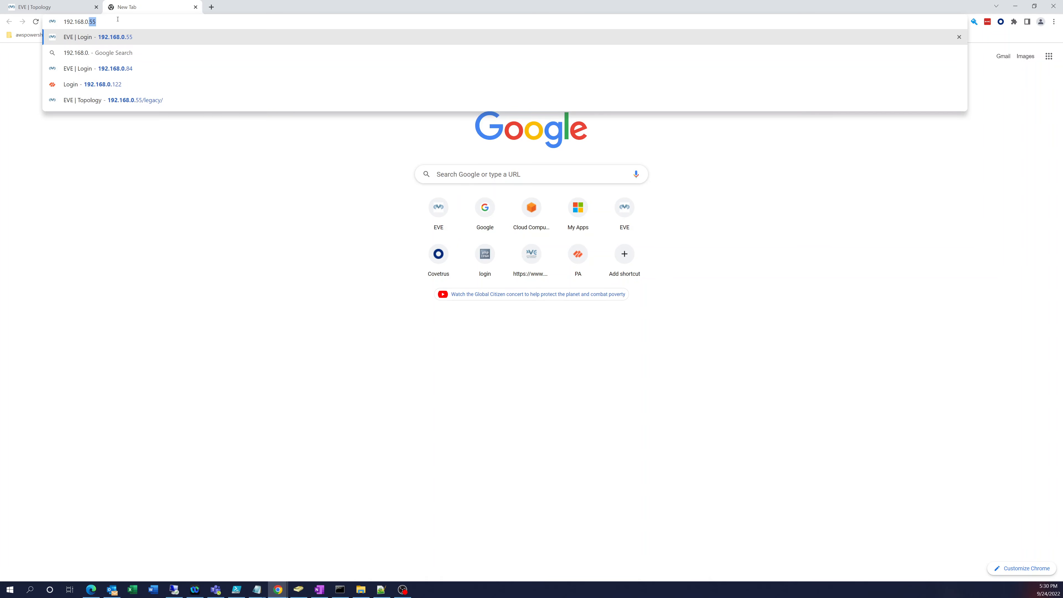
pyautogui.write('173')
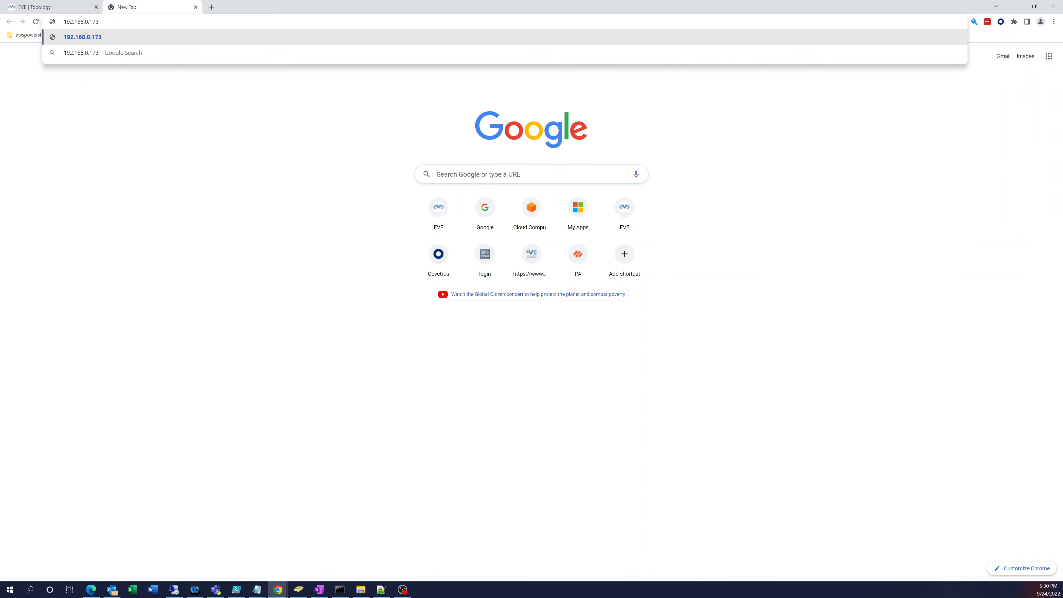
pyautogui.press('Return')
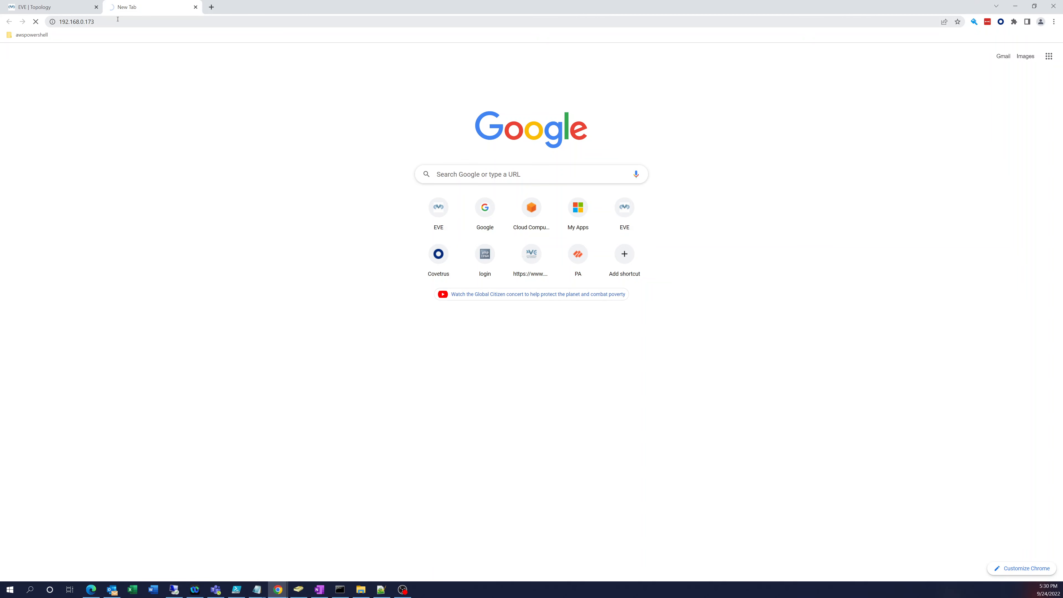
pyautogui.click(60, 23)
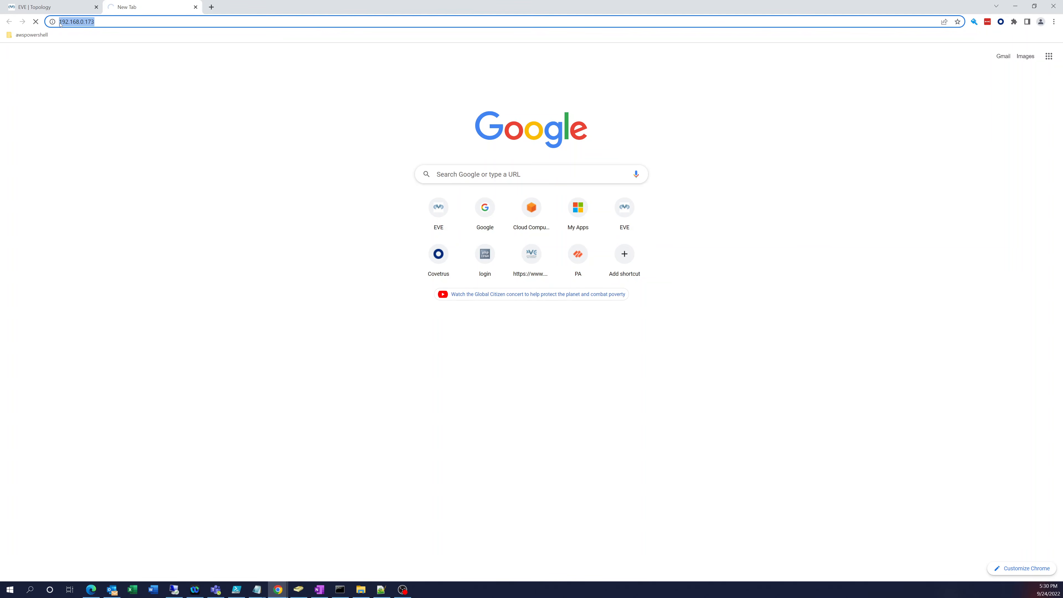
pyautogui.click(60, 22)
pyautogui.write('https:')
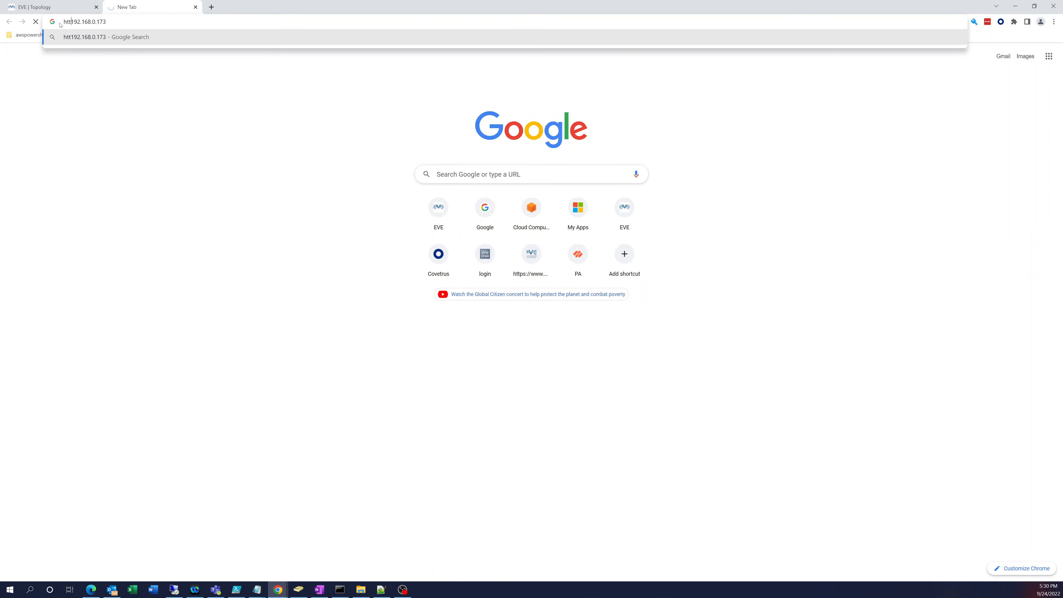
pyautogui.write('//')
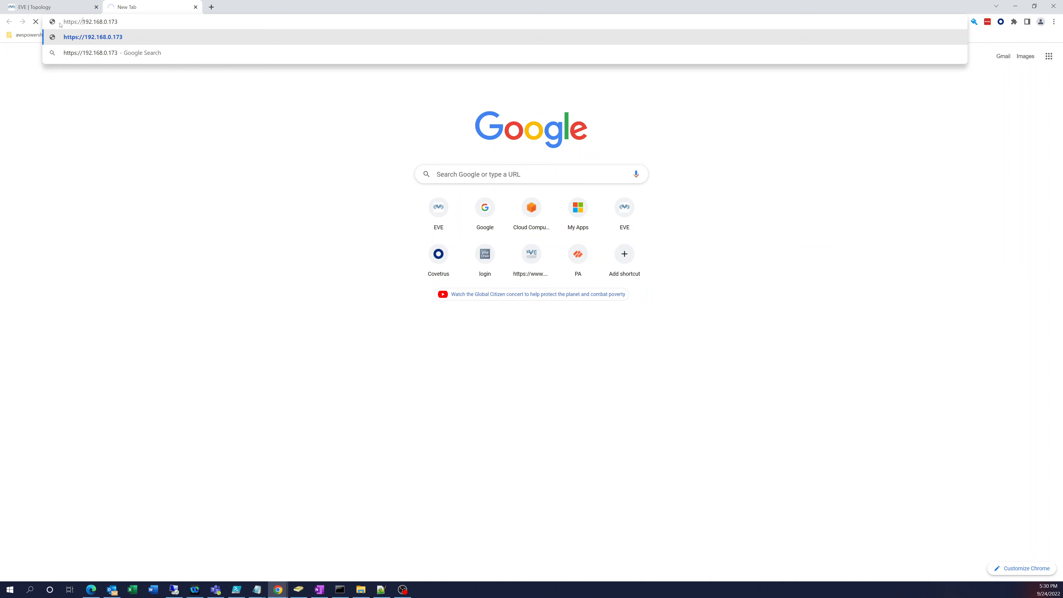
# Step: Switch between the EVE topology and the firewall page while the commit finishes
pyautogui.click(62, 8)
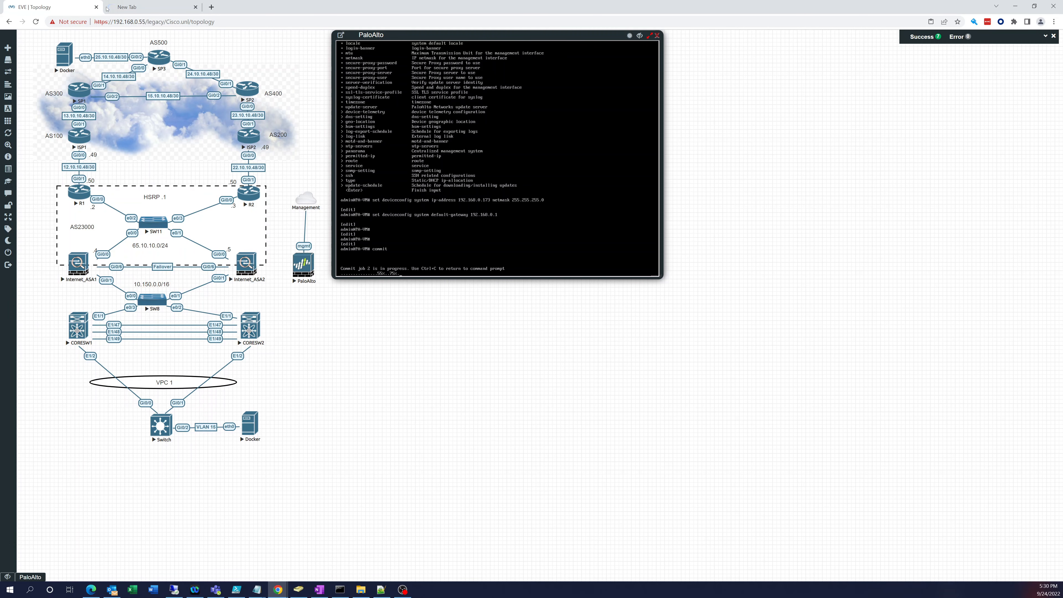
pyautogui.click(138, 8)
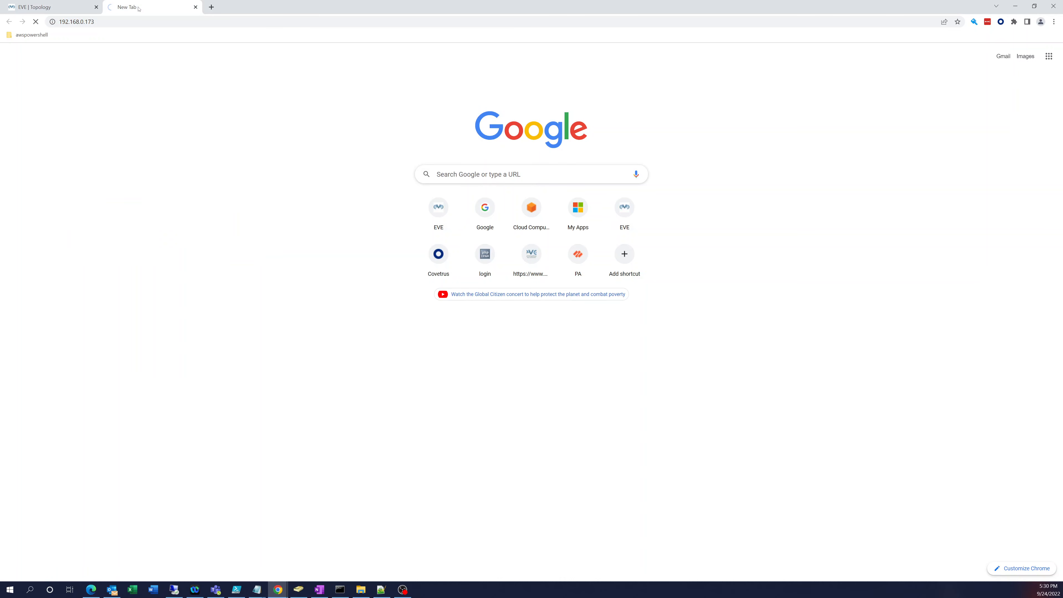
pyautogui.click(80, 11)
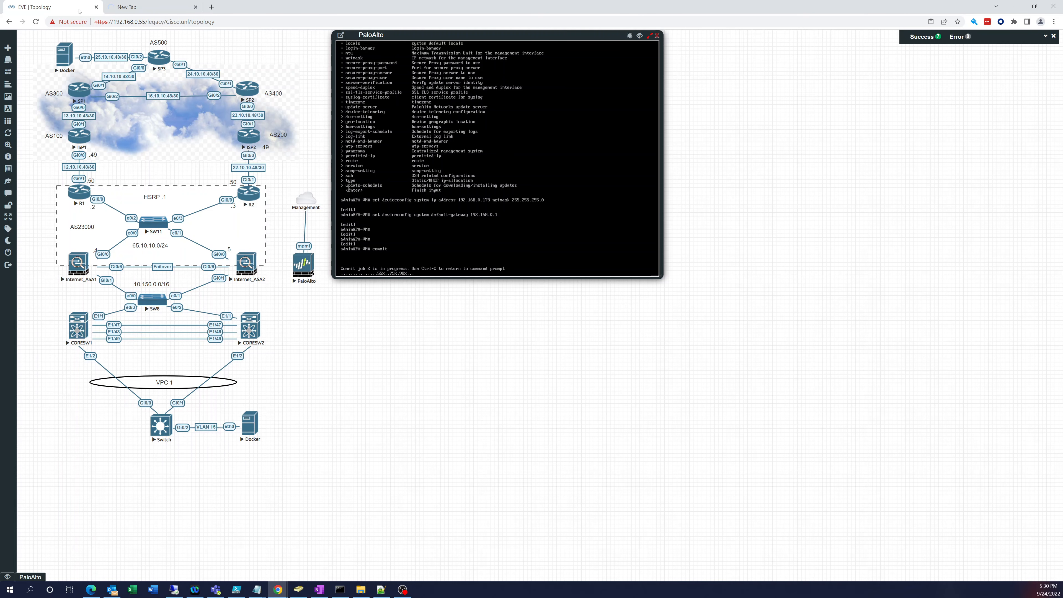
pyautogui.click(125, 9)
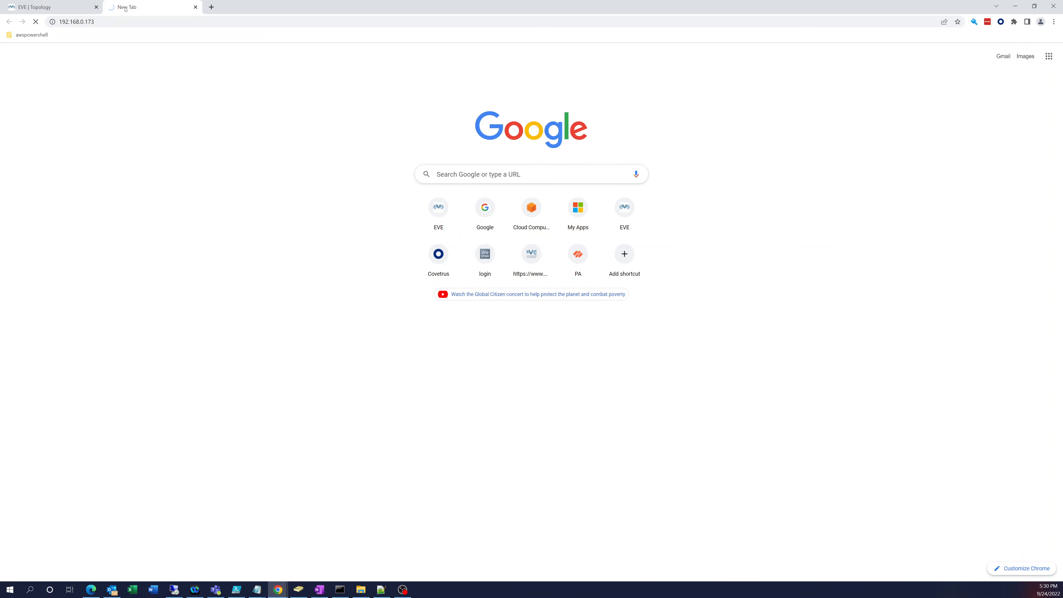
pyautogui.click(73, 10)
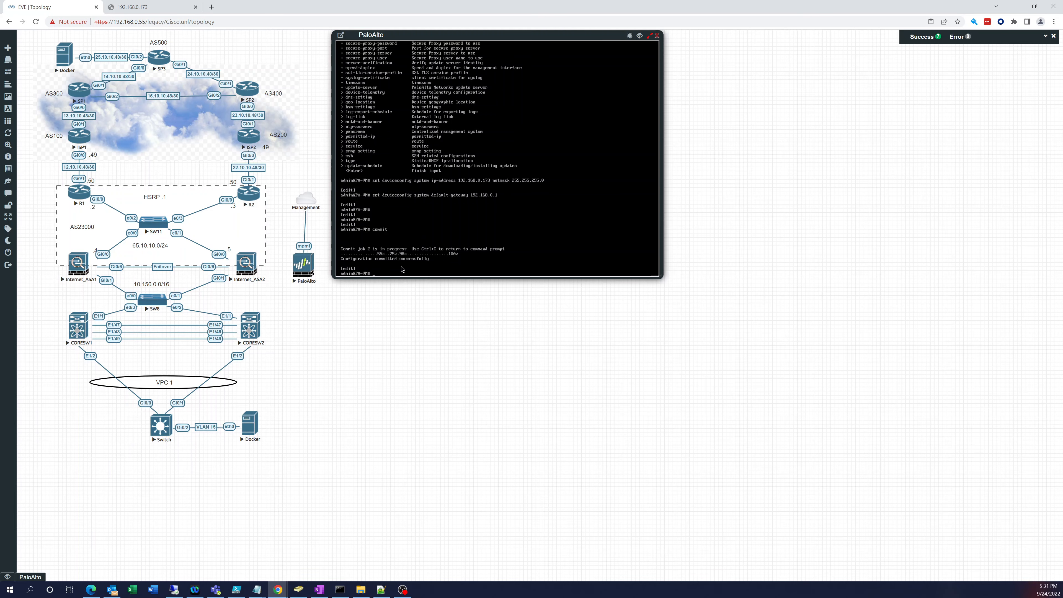
# Step: Exit configure mode, run 'show interface management', then reload the 192.168.0.173 tab
pyautogui.write('exit')
pyautogui.press('Return')
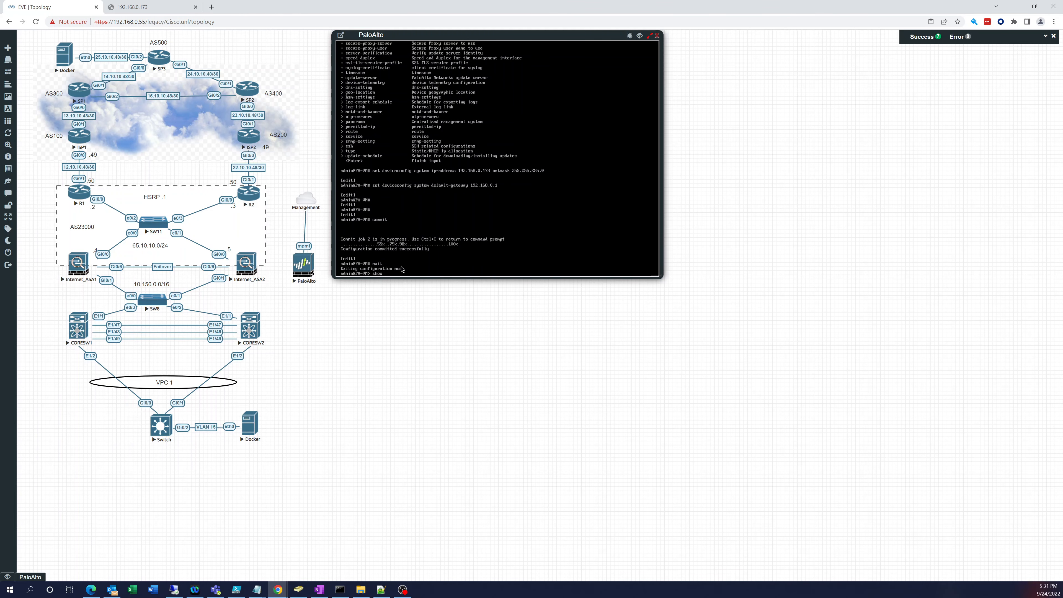
pyautogui.write('show int')
pyautogui.press('Tab')
pyautogui.write('management')
pyautogui.press('Return')
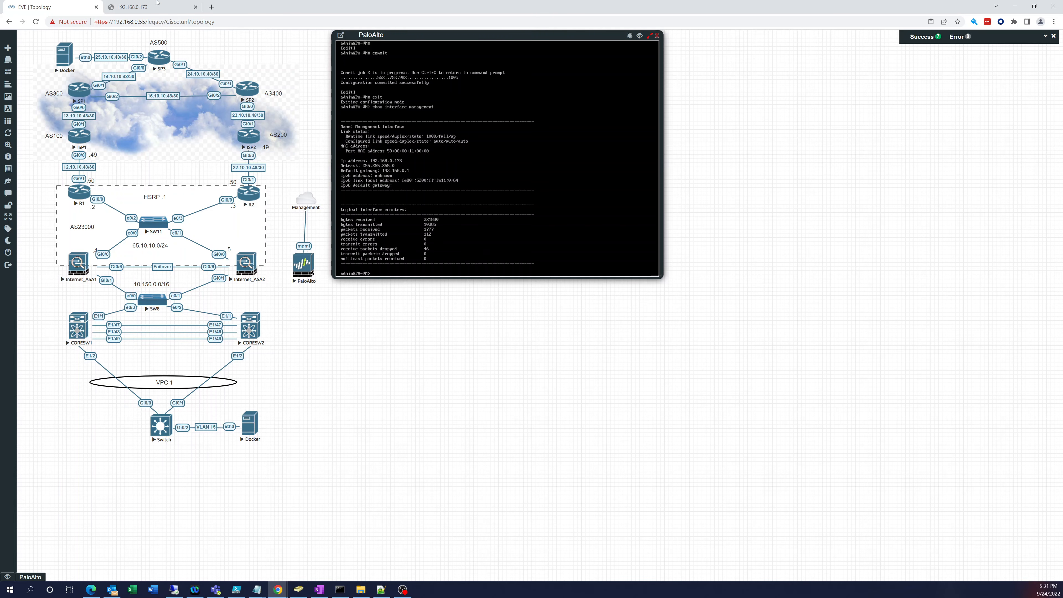
pyautogui.click(149, 8)
pyautogui.click(414, 274)
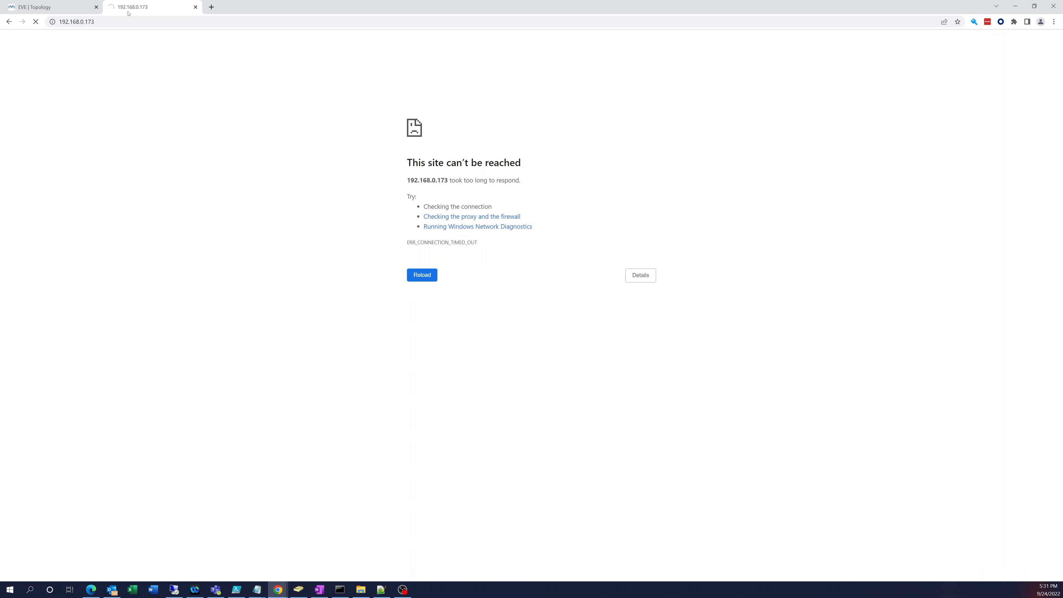
pyautogui.click(59, 23)
pyautogui.click(117, 22)
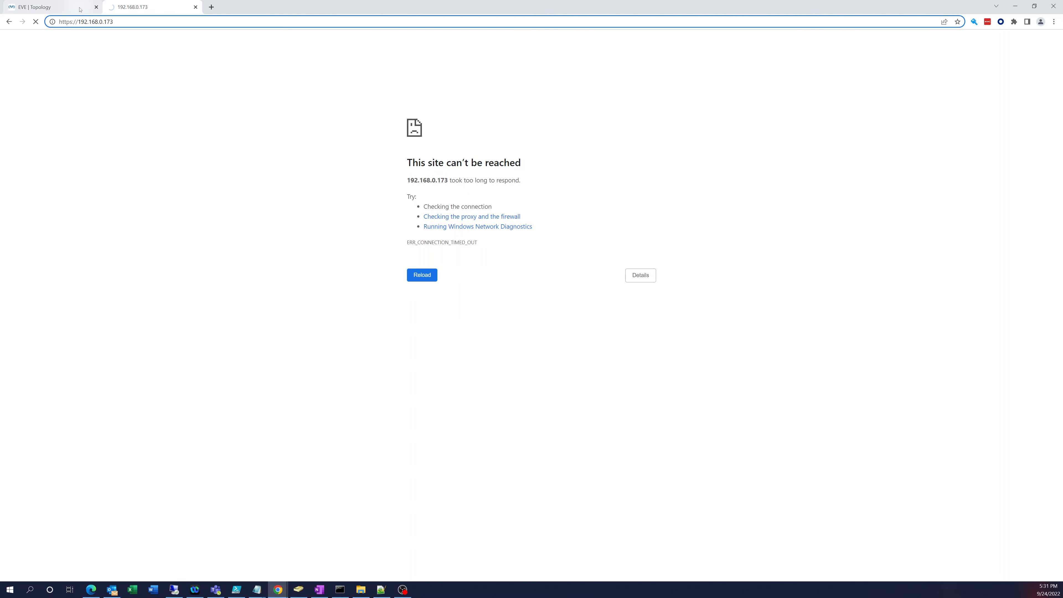
pyautogui.tripleClick(117, 21)
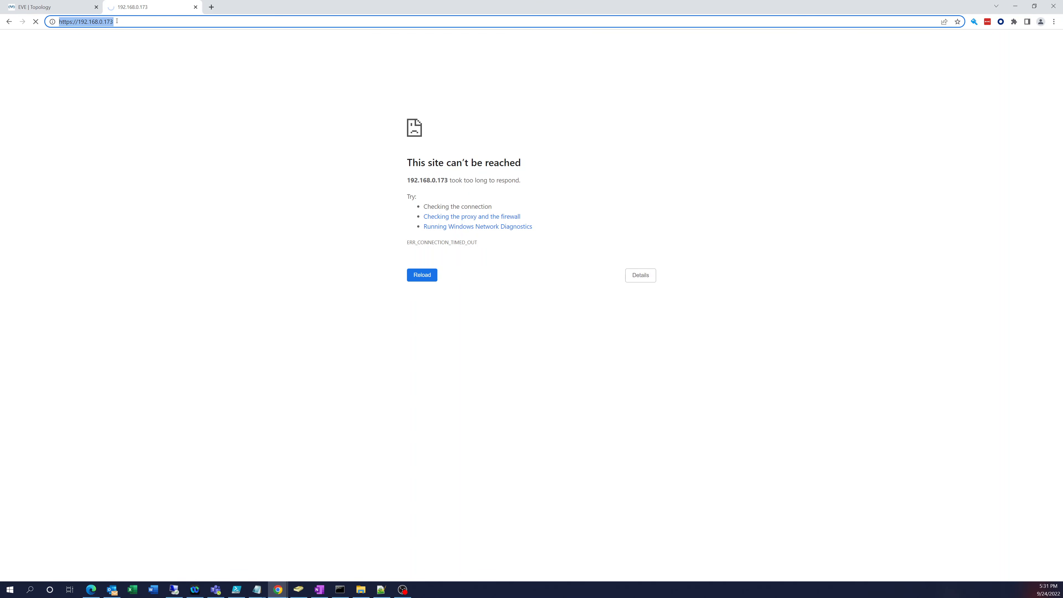
pyautogui.press('Return')
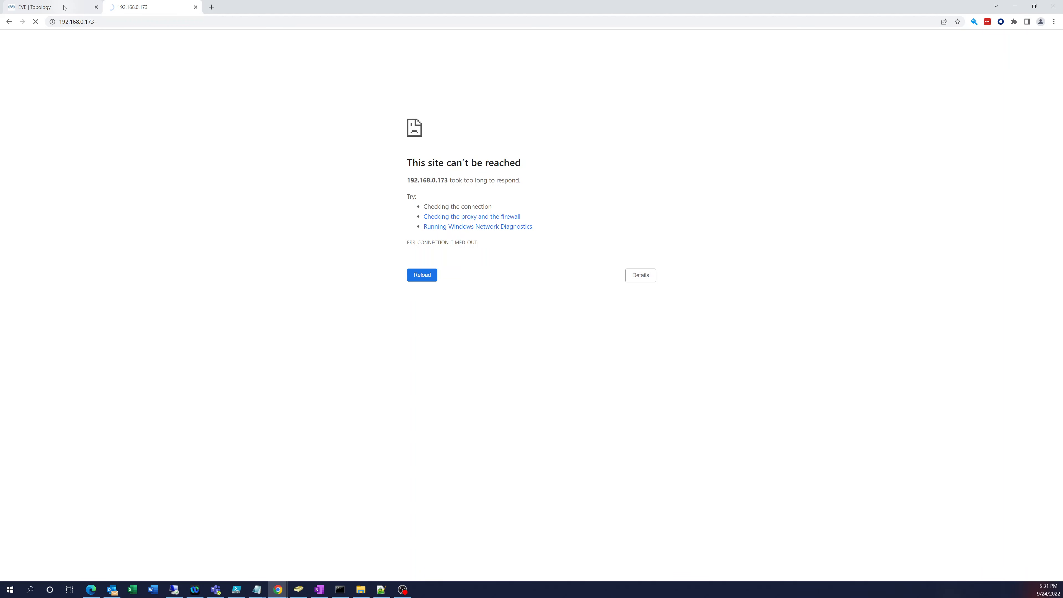
pyautogui.click(64, 7)
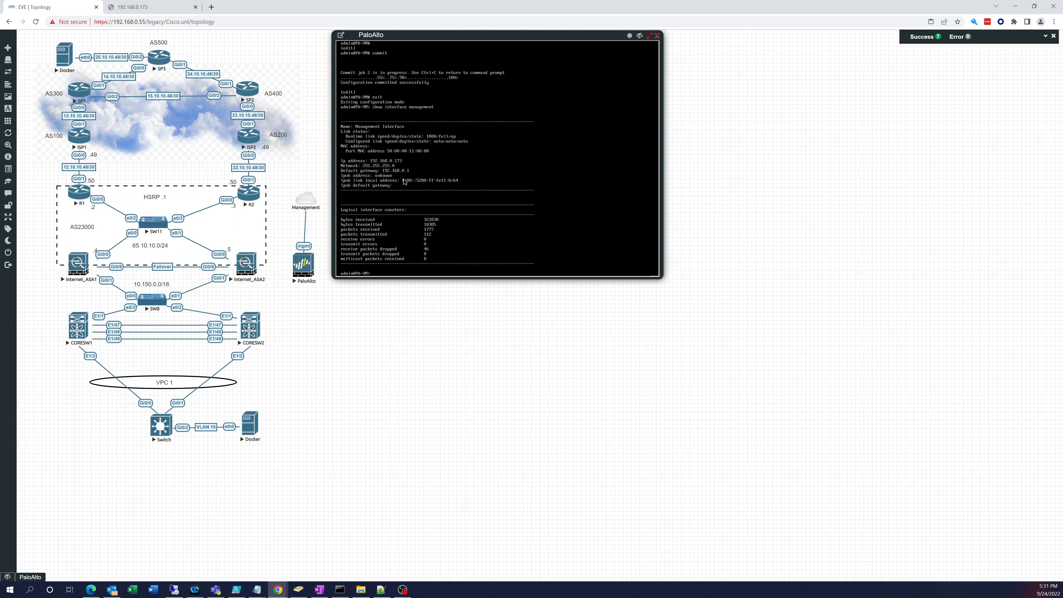
pyautogui.click(156, 9)
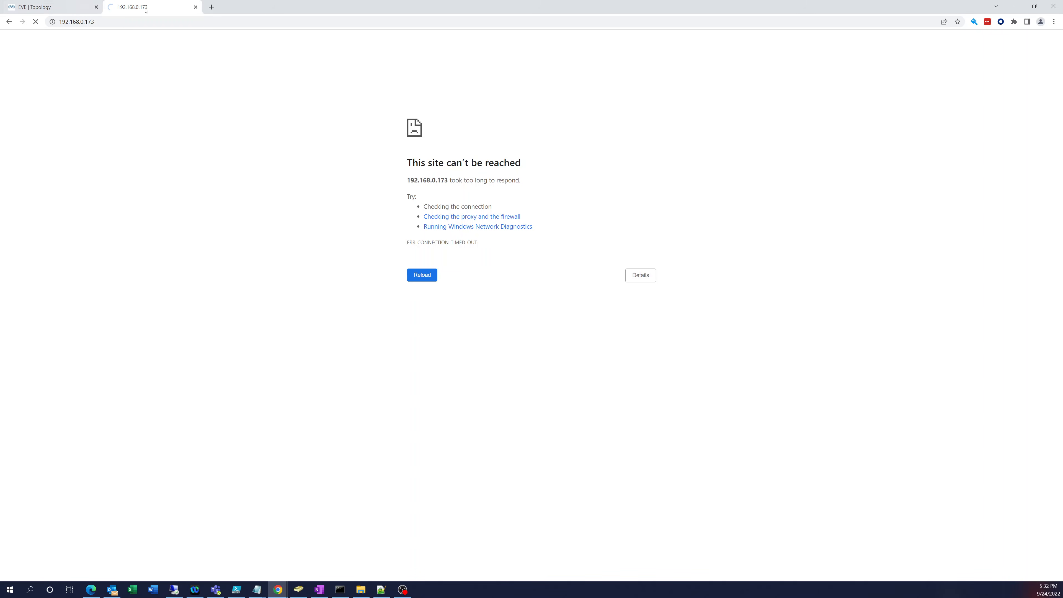
# Step: Confirm the firewall console still responds, retry the page once more, then close the 192.168.0.173 tab
pyautogui.click(65, 7)
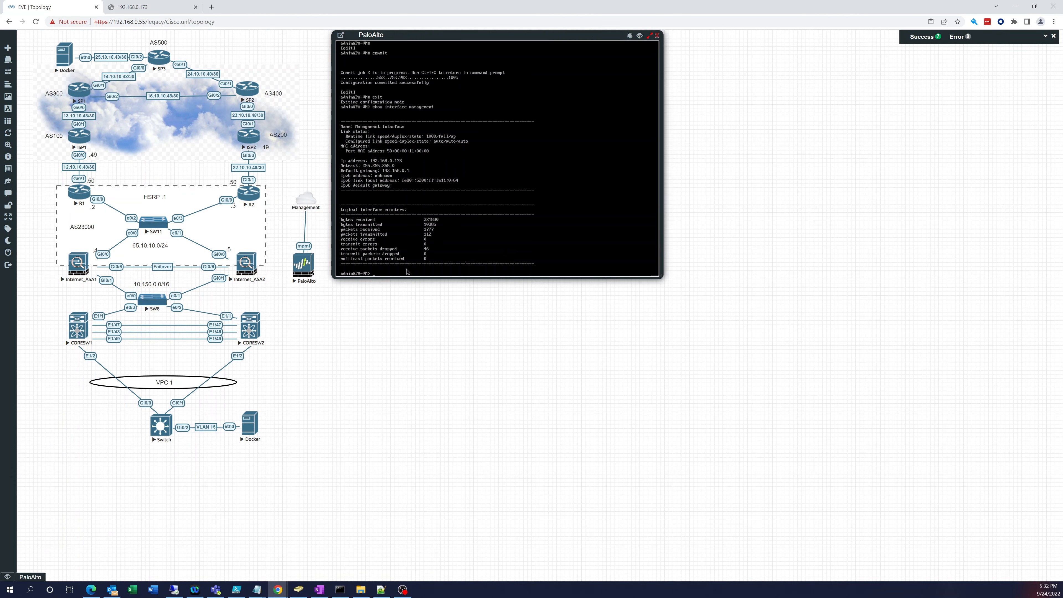
pyautogui.press('Return')
pyautogui.press('Return')
pyautogui.press('Return')
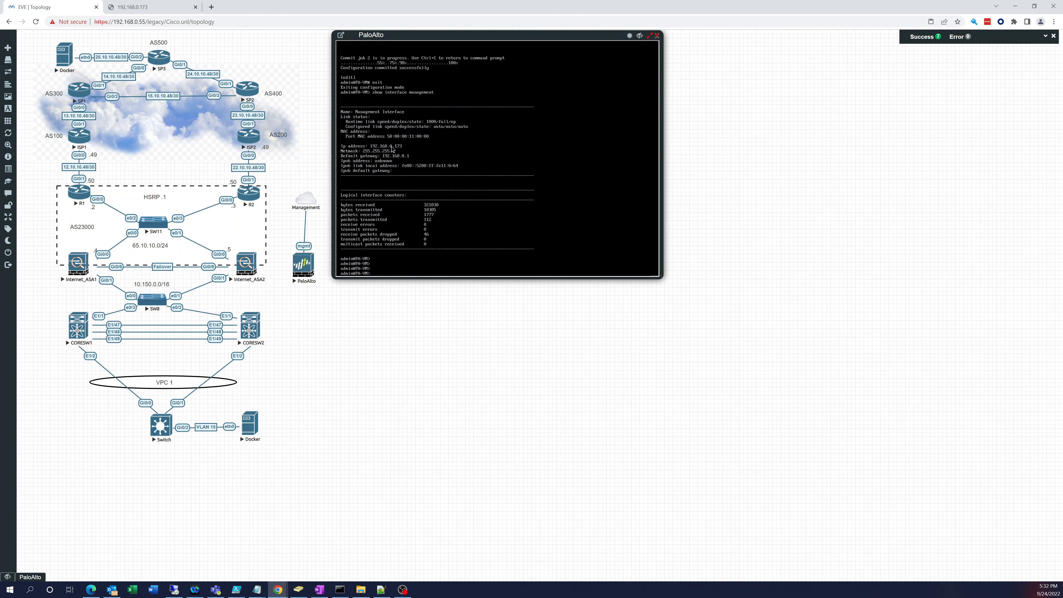
pyautogui.click(129, 9)
pyautogui.click(423, 277)
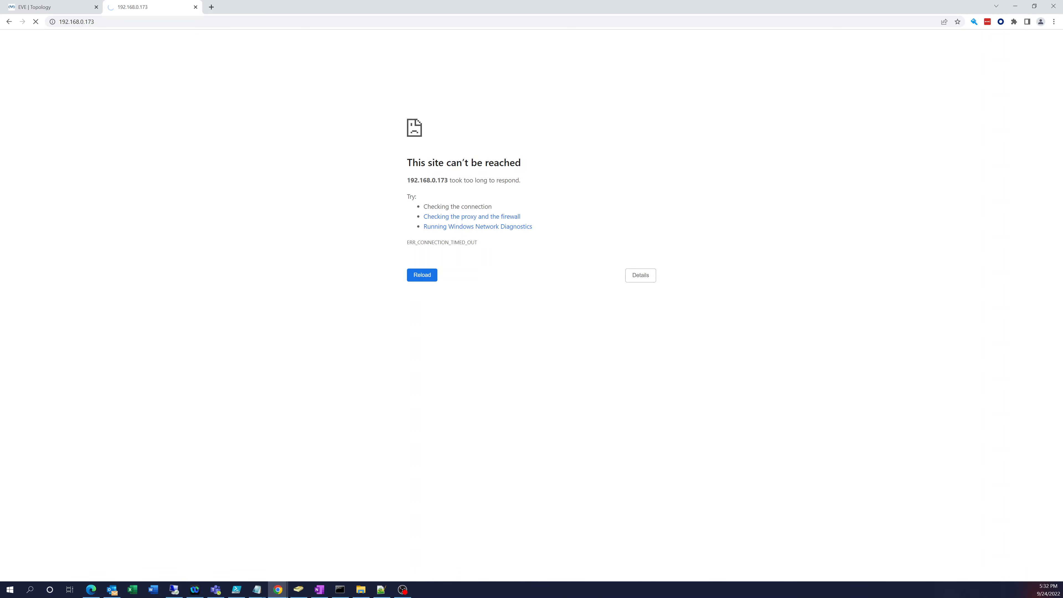
pyautogui.hotkey('alt', 'Tab')
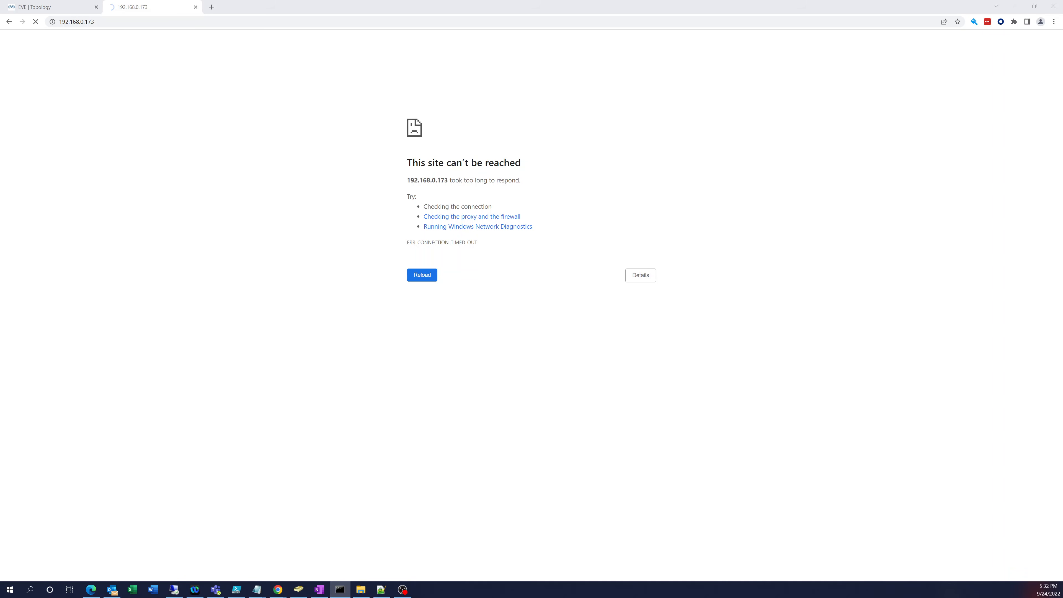
pyautogui.click(195, 7)
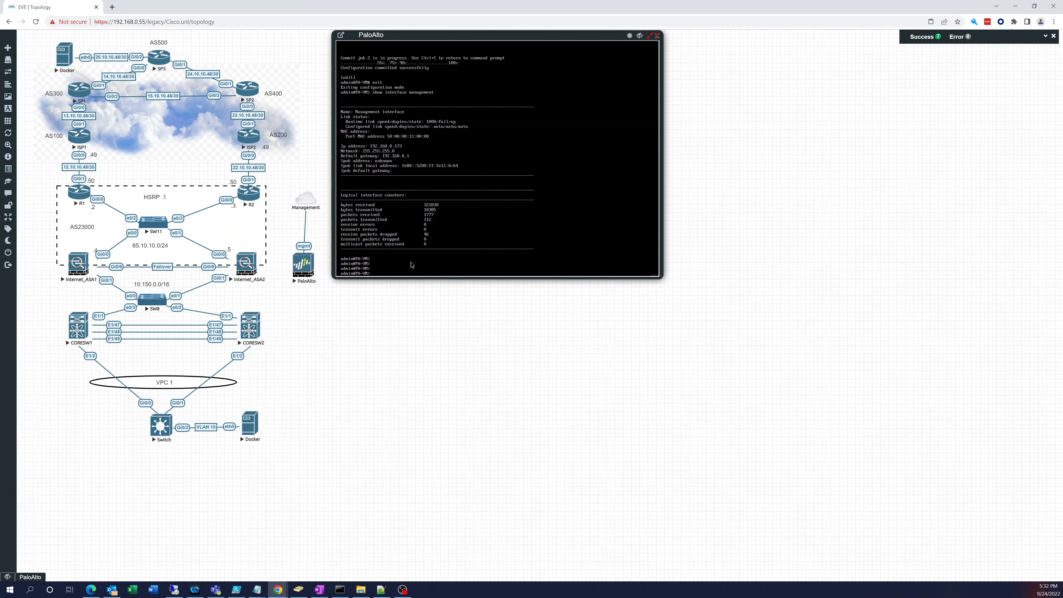
# Step: Enter configuration mode and set the management IP to 192.168.0.123 with netmask 255.255.255.0
pyautogui.write('configure')
pyautogui.press('Return')
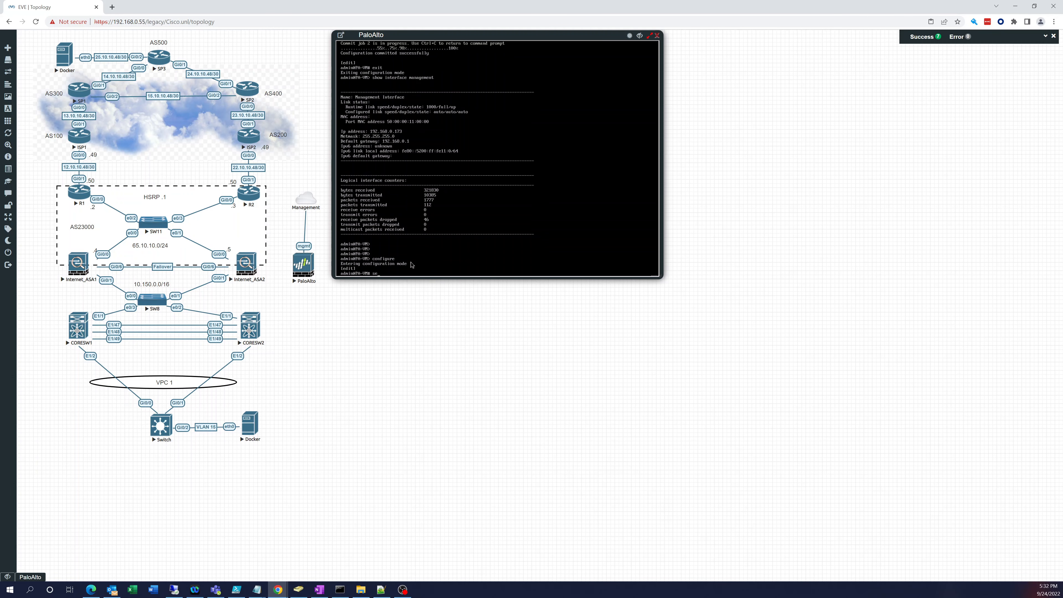
pyautogui.write('set deviceconfig system ip-address 192.168.0.123')
pyautogui.write('netmask 255.255.255.0')
pyautogui.press('Return')
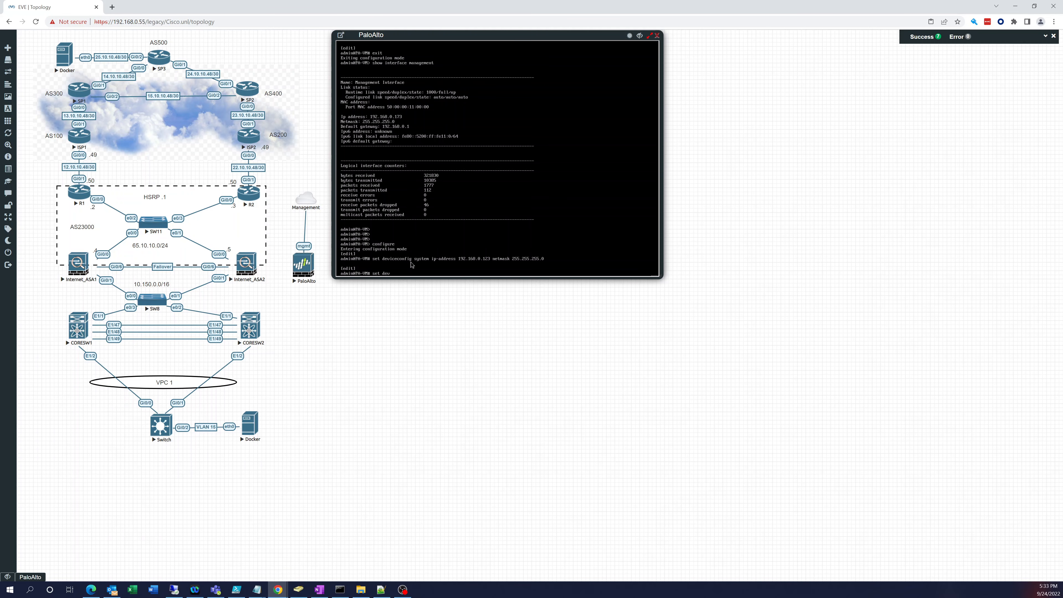
# Step: Try setting DNS server 8.8.8.8, using ? help to find the dns-setting servers option
pyautogui.write('set deviceconfig system dns-setting 8.8.8.8')
pyautogui.press('Return')
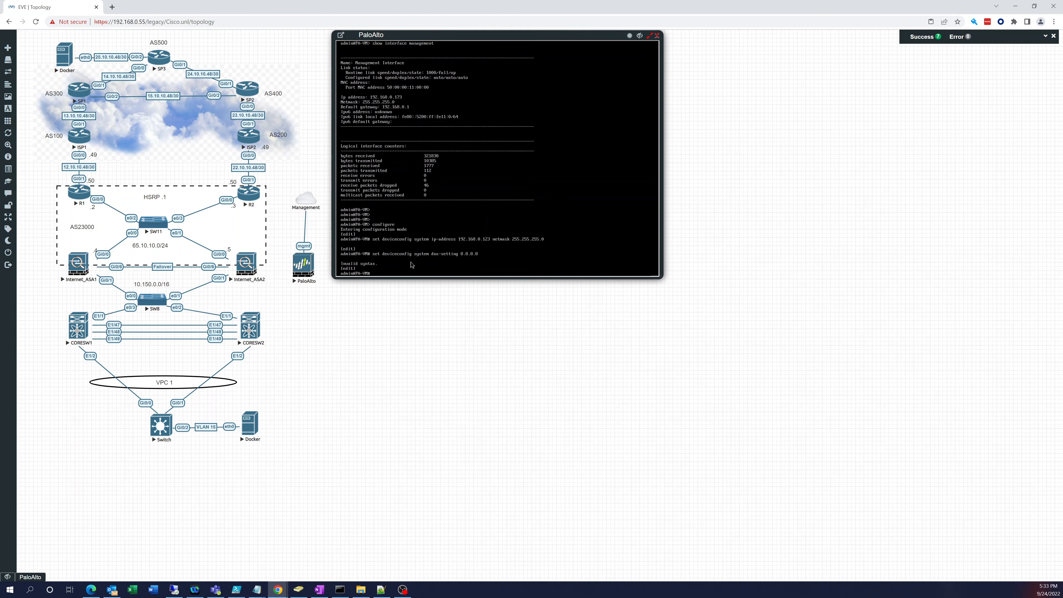
pyautogui.press('Up')
pyautogui.press('?')
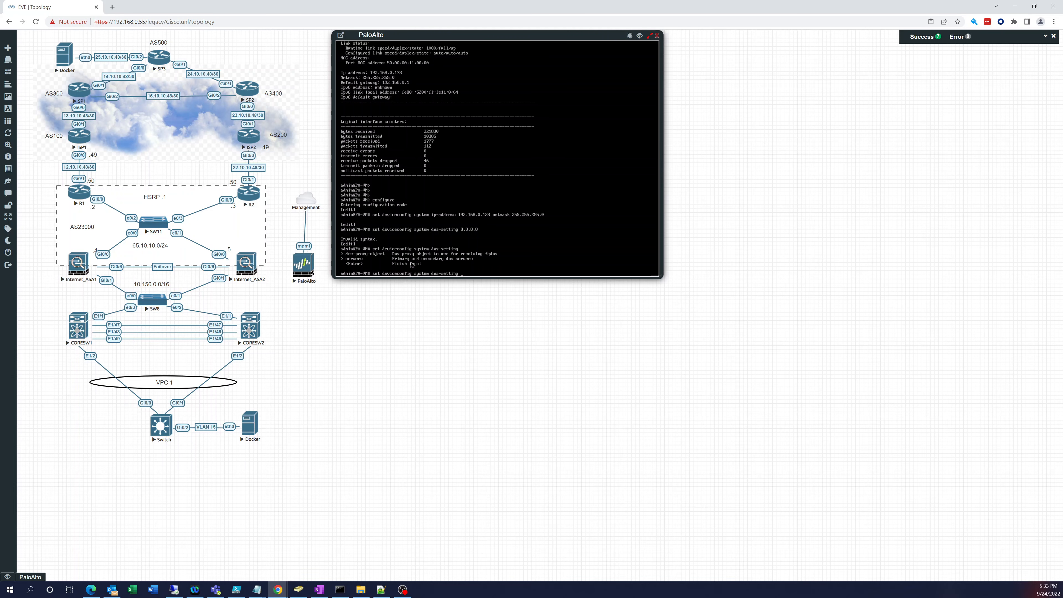
pyautogui.write('ser')
pyautogui.press('Tab')
pyautogui.write('8.8.8.8')
pyautogui.press('Return')
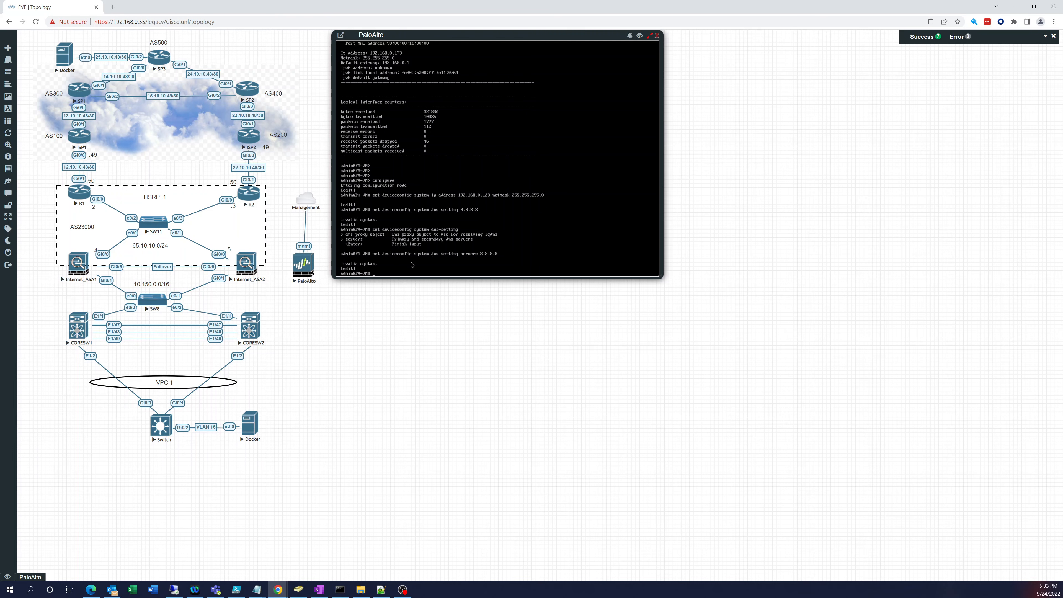
# Step: Set 8.8.8.8 as the primary DNS server and commit the configuration
pyautogui.press('Up')
pyautogui.press('?')
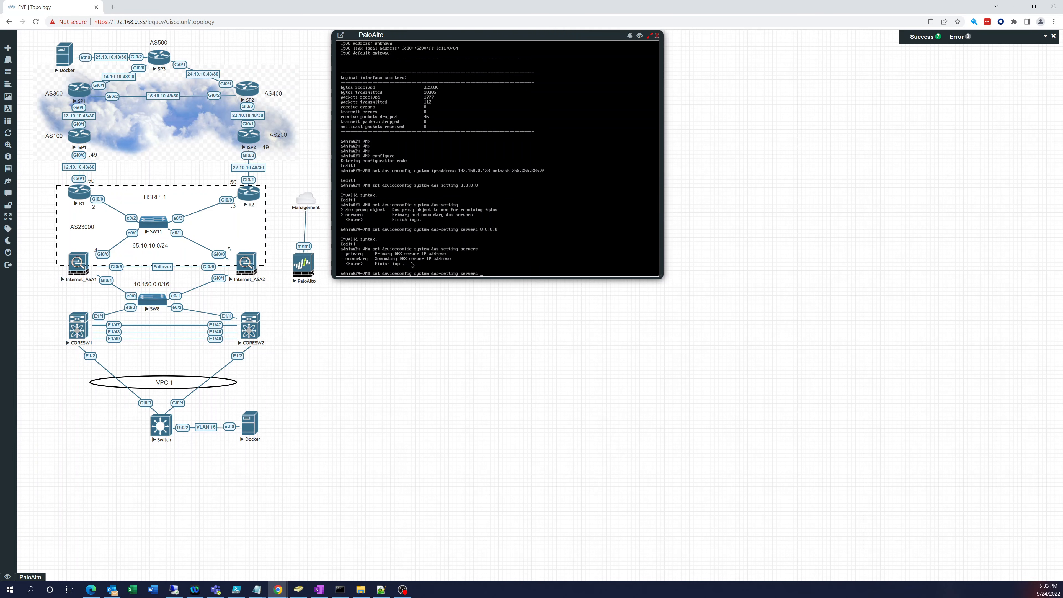
pyautogui.write('primary 8.8.8.8')
pyautogui.press('Return')
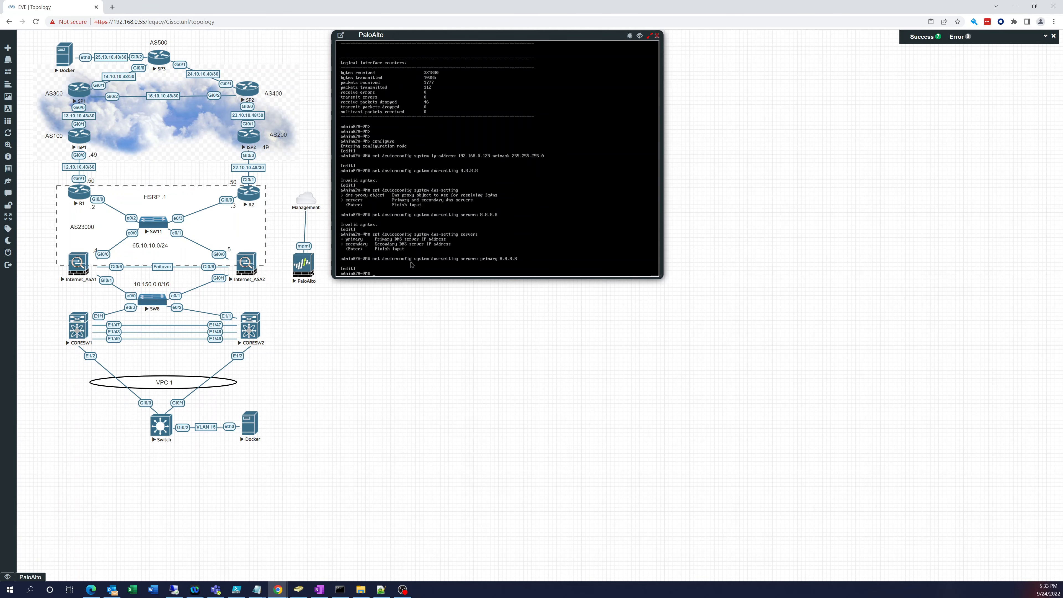
pyautogui.write('commit')
pyautogui.press('Return')
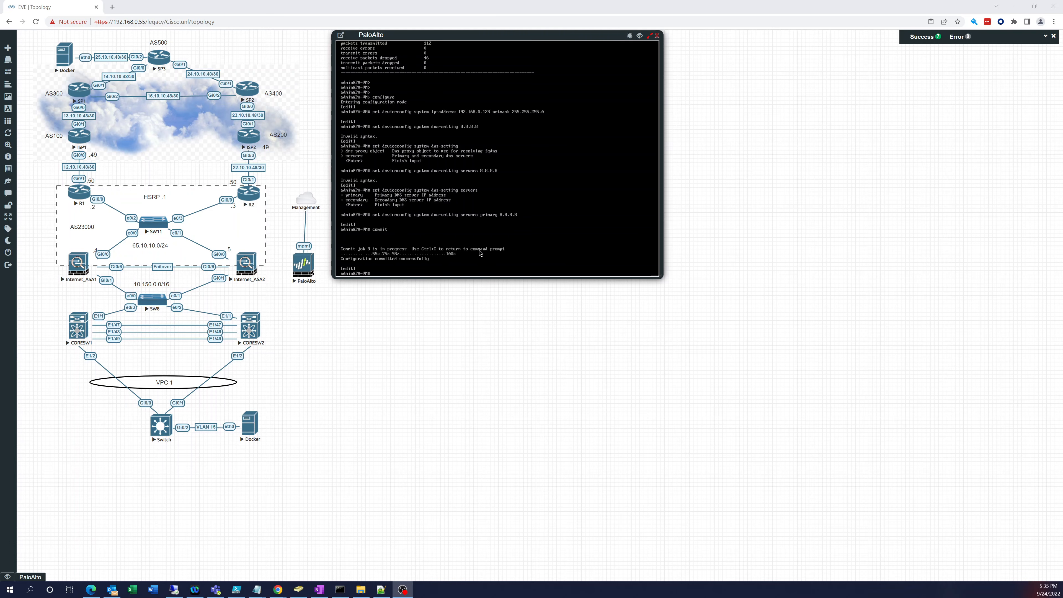
# Step: Exit configuration mode and run 'show interface management' to confirm IP 192.168.0.123
pyautogui.click(460, 268)
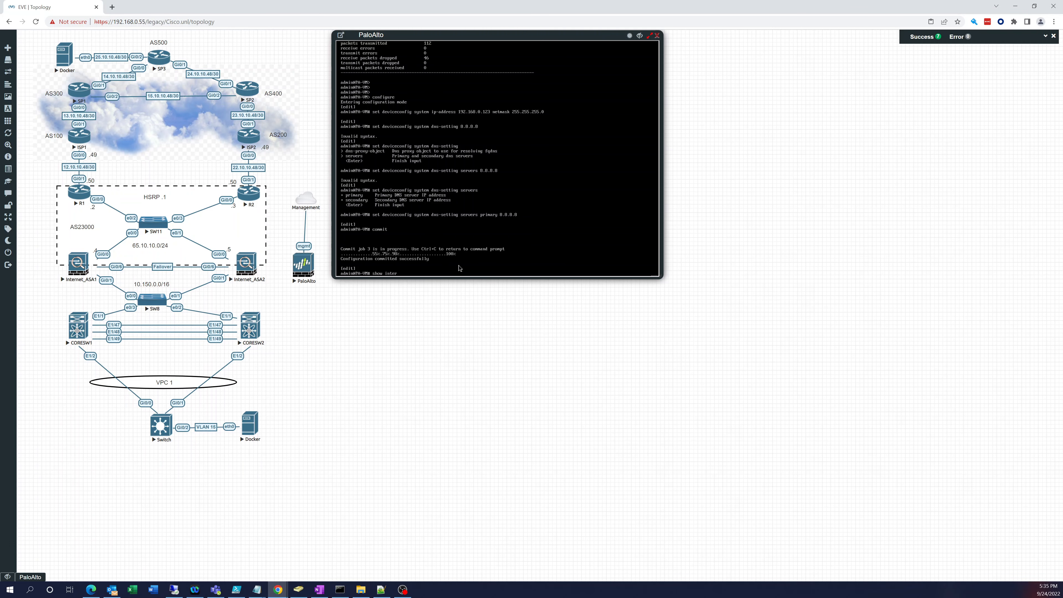
pyautogui.press('BackSpace')
pyautogui.press('BackSpace')
pyautogui.press('BackSpace')
pyautogui.press('BackSpace')
pyautogui.press('BackSpace')
pyautogui.press('BackSpace')
pyautogui.write('exit')
pyautogui.press('Return')
pyautogui.write('show ')
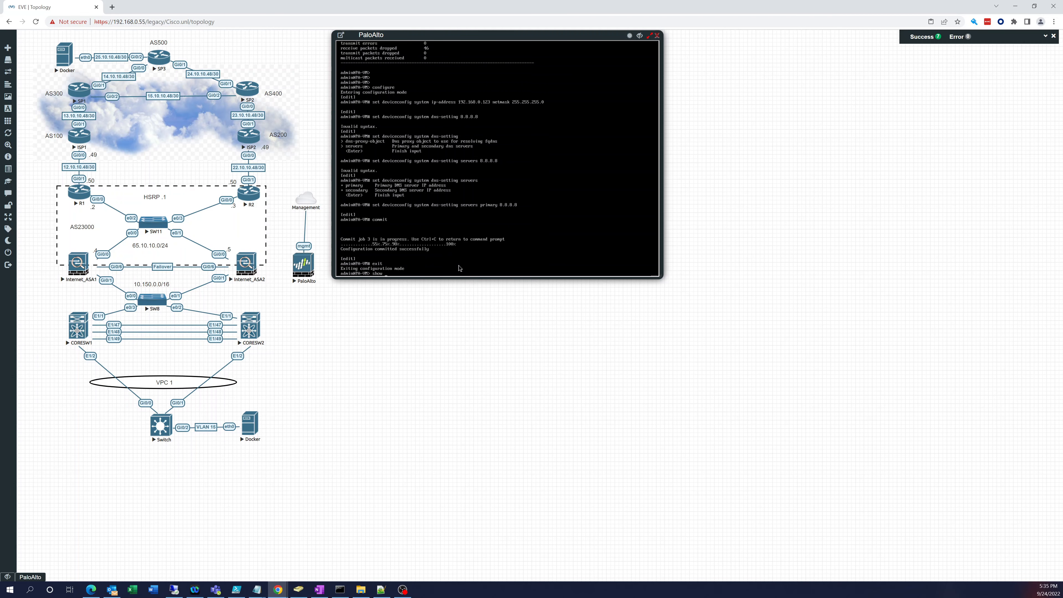
pyautogui.write('interface management')
pyautogui.press('Return')
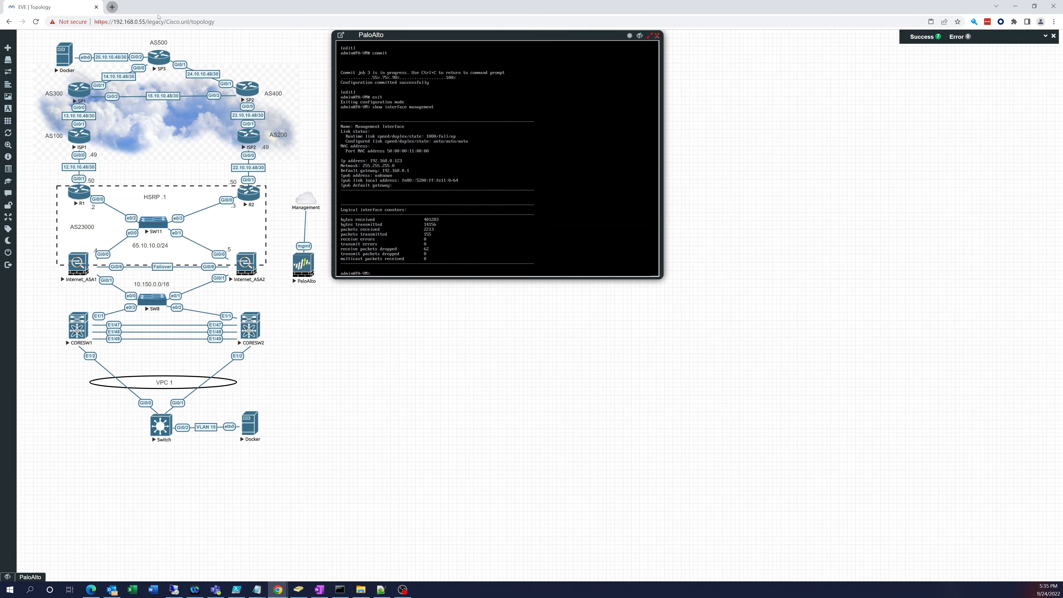
pyautogui.click(112, 7)
pyautogui.write('1')
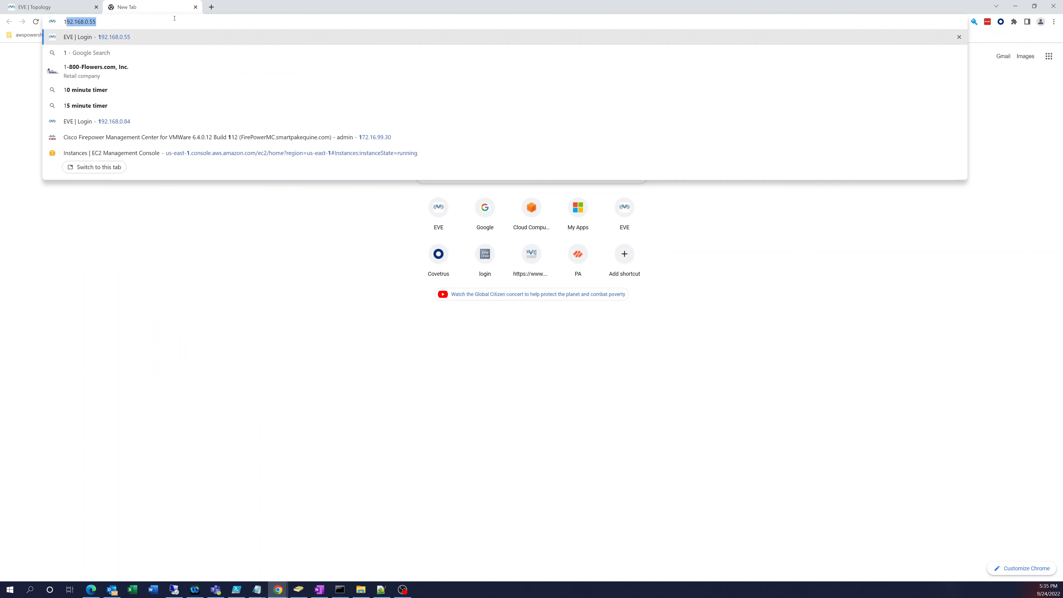
pyautogui.write('92.16')
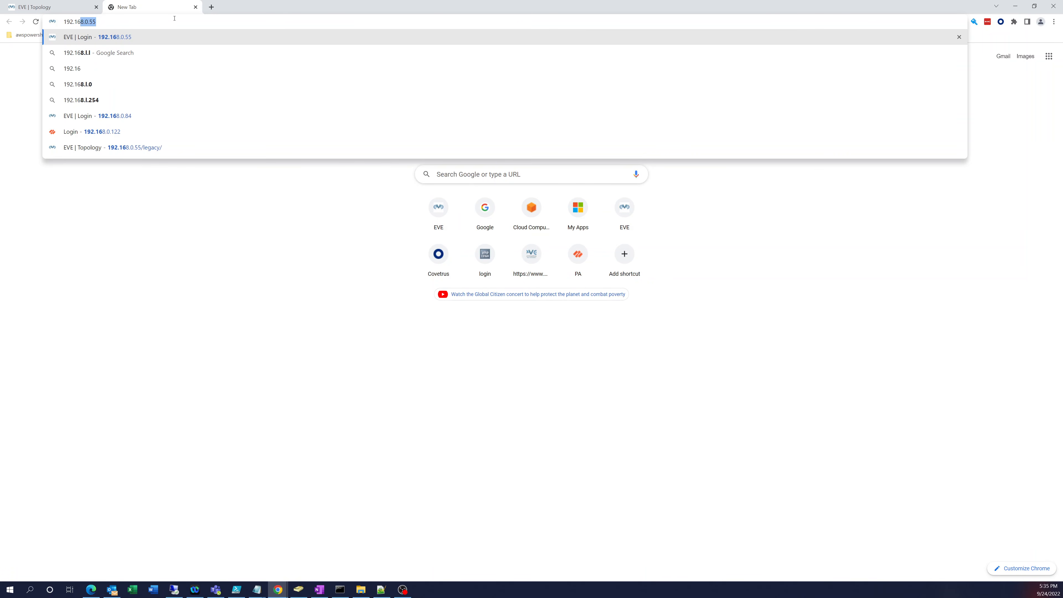
pyautogui.write('8.0.123')
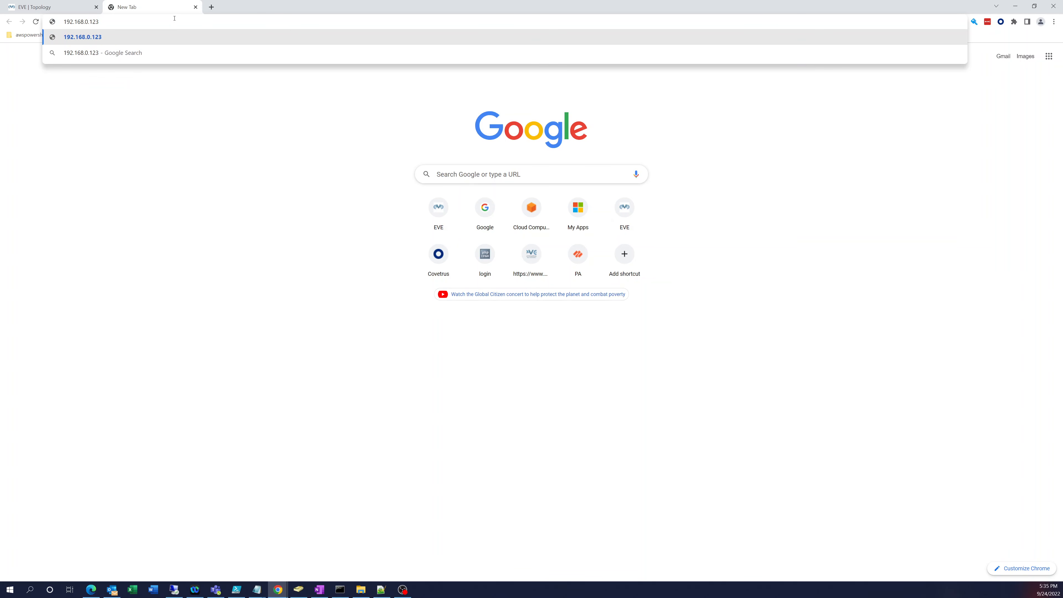
pyautogui.press('Return')
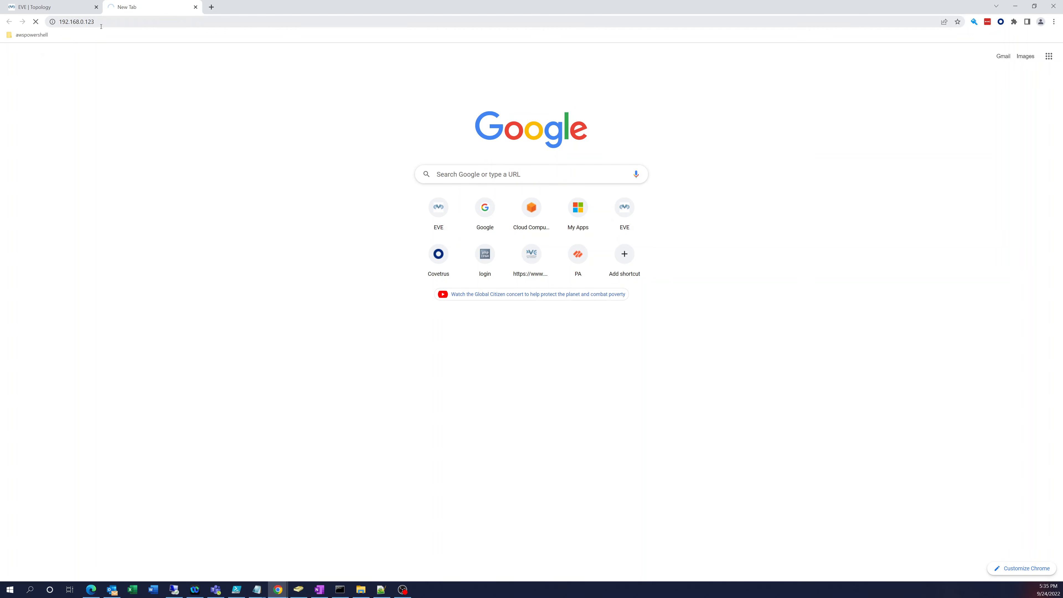
pyautogui.click(60, 21)
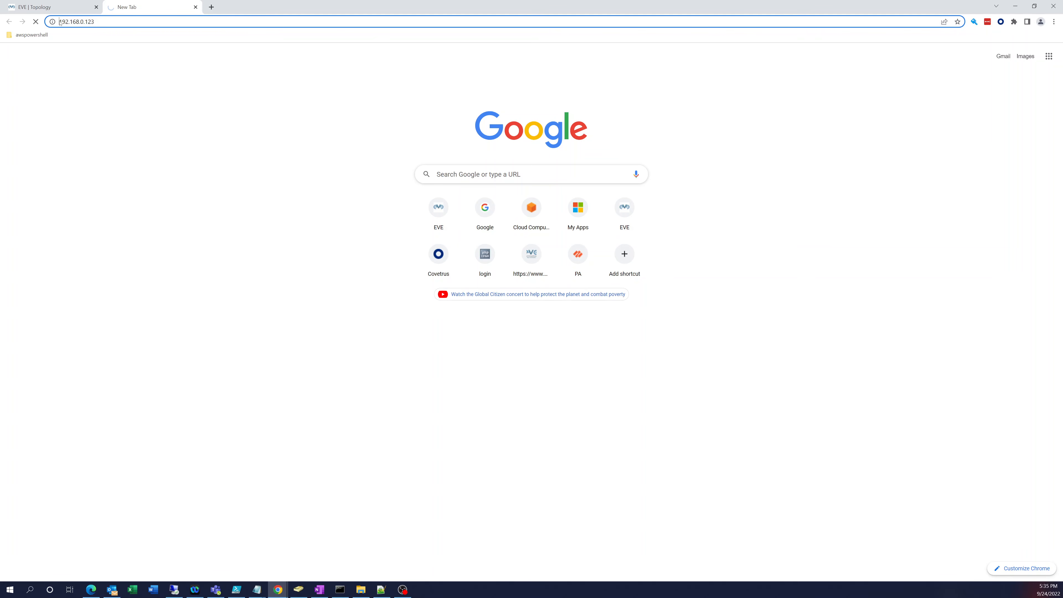
pyautogui.click(59, 22)
pyautogui.click(53, 22)
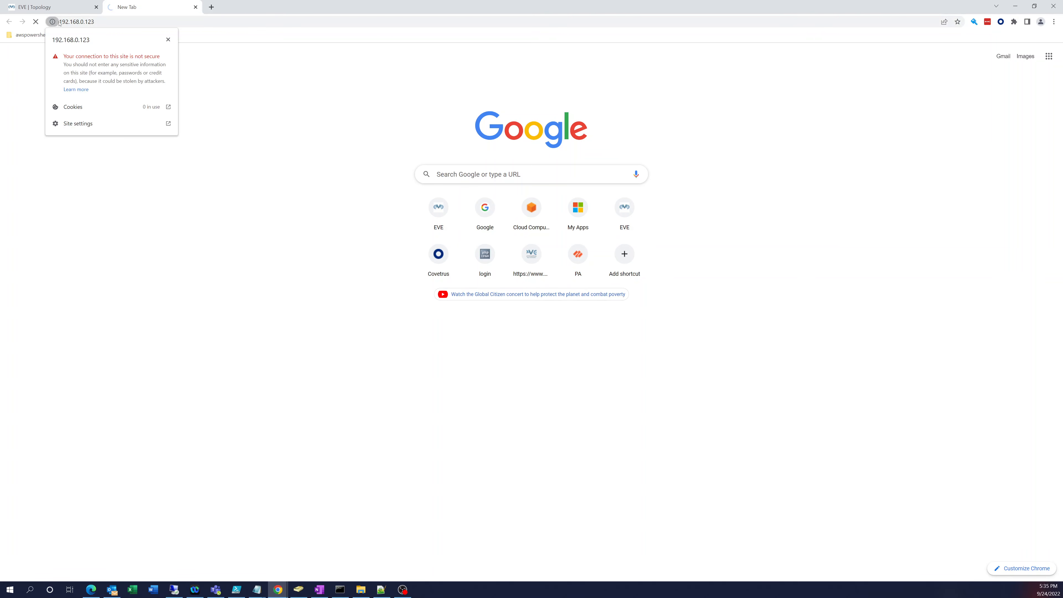
pyautogui.click(59, 21)
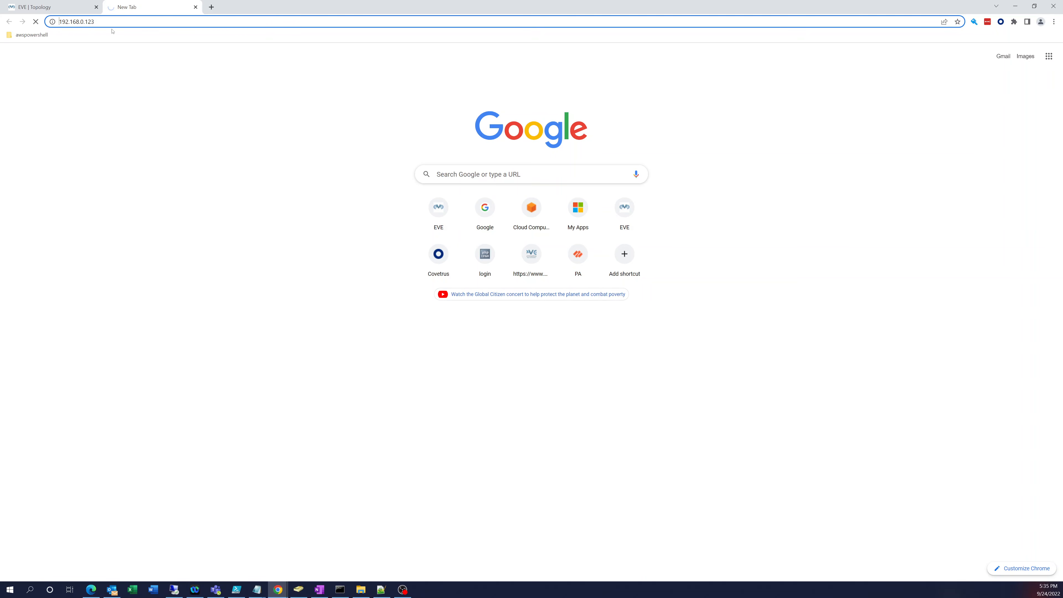
pyautogui.write('https:/')
pyautogui.press('Return')
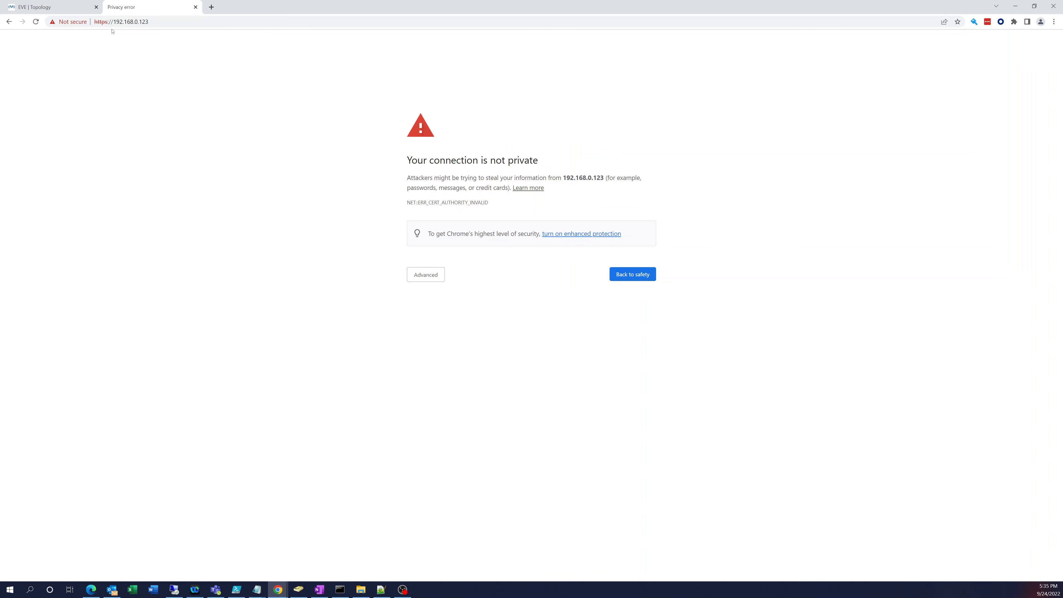
# Step: Proceed past the certificate warning and log in with the administrator username and password
pyautogui.click(444, 275)
pyautogui.click(451, 340)
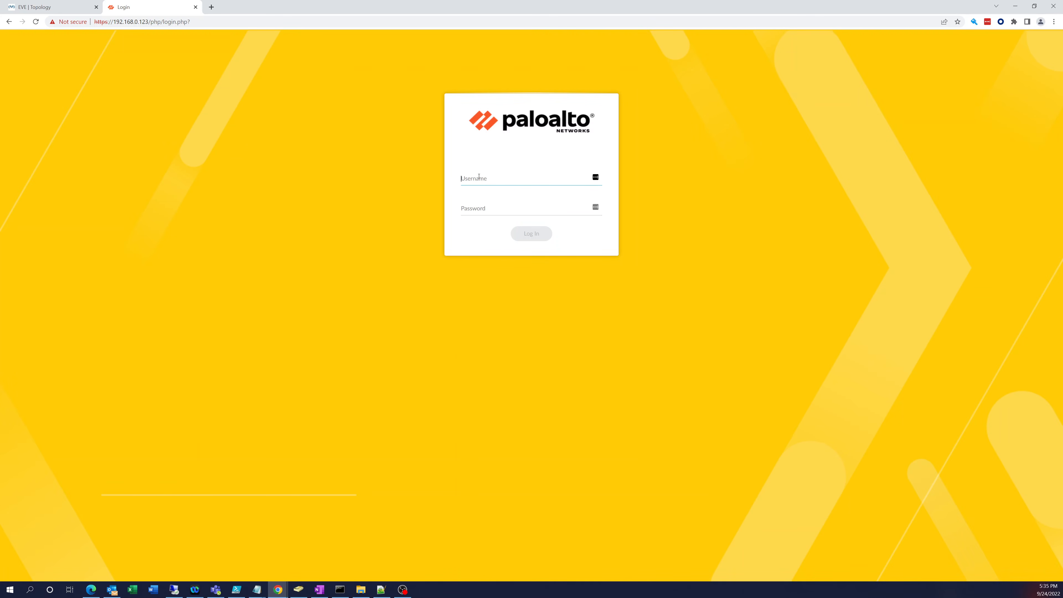
pyautogui.write('admin')
pyautogui.press('Tab')
pyautogui.write('ad')
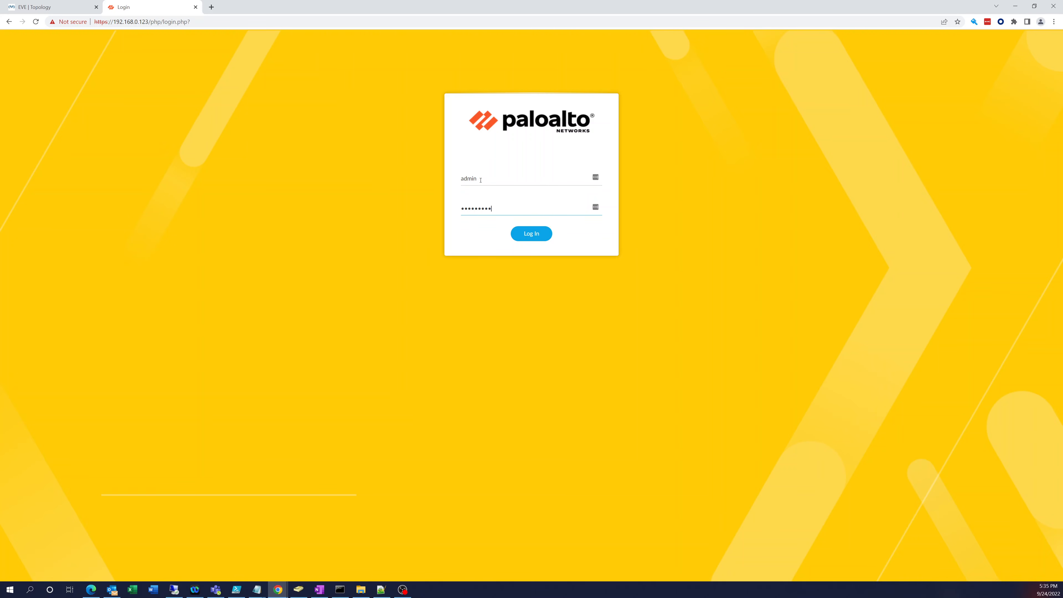
pyautogui.write('23')
pyautogui.press('Return')
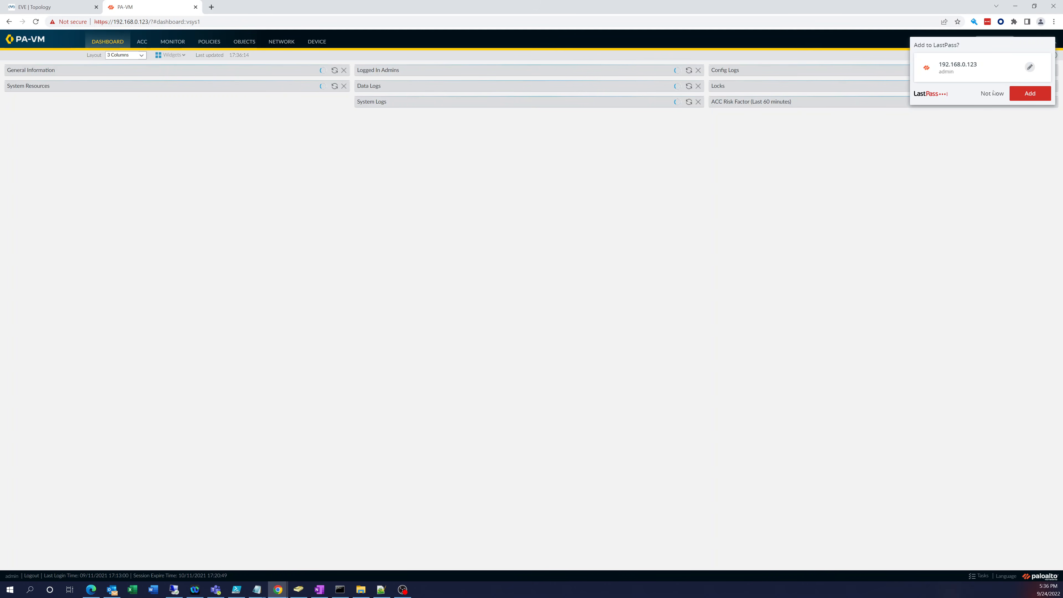
# Step: Decline LastPass saving, close the welcome message permanently, and postpone the telemetry prompt
pyautogui.click(993, 93)
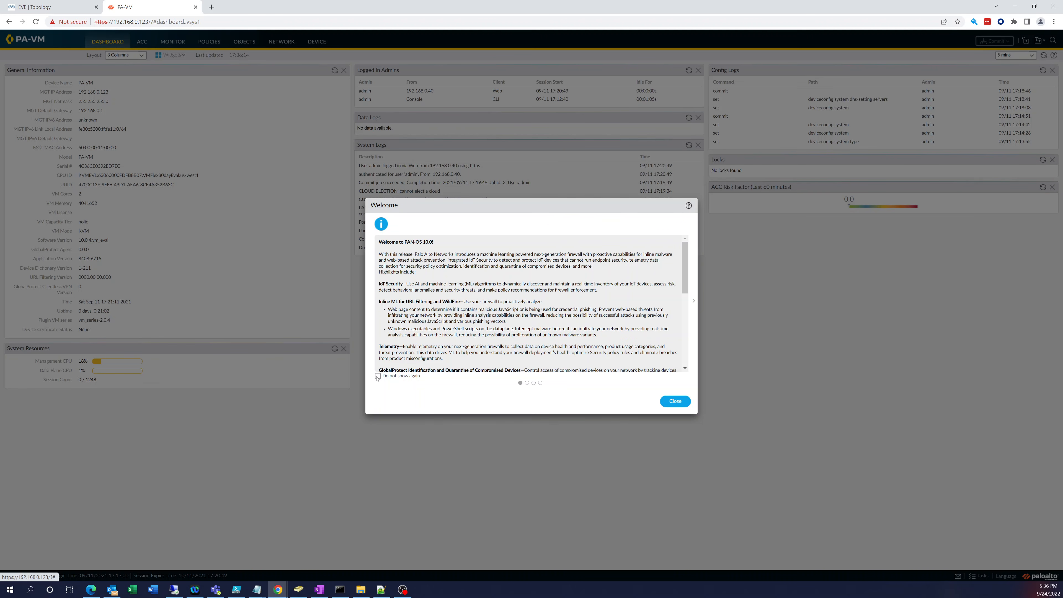
pyautogui.click(378, 376)
pyautogui.click(676, 401)
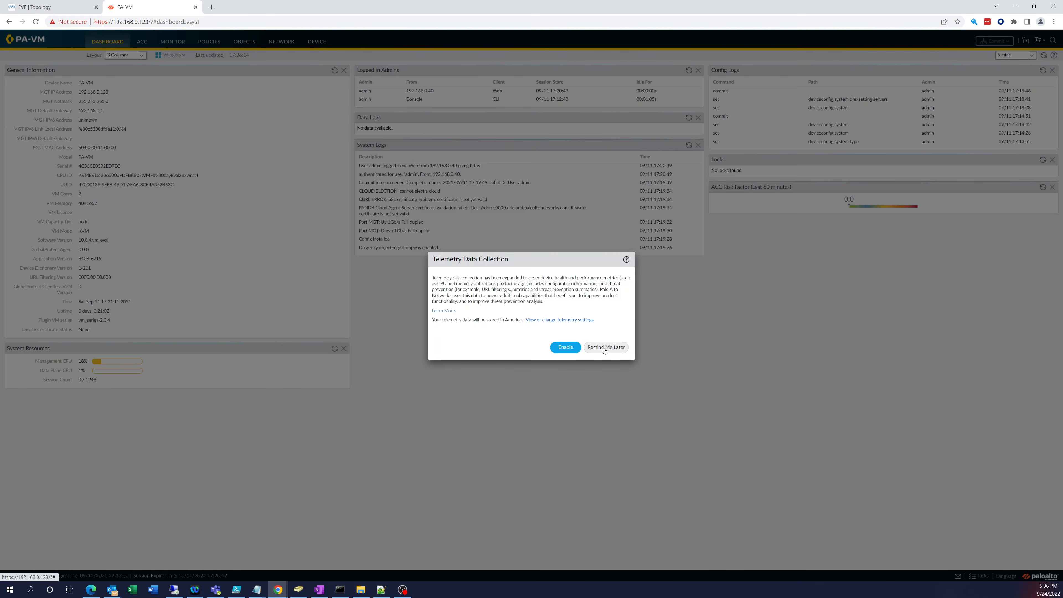
pyautogui.click(605, 347)
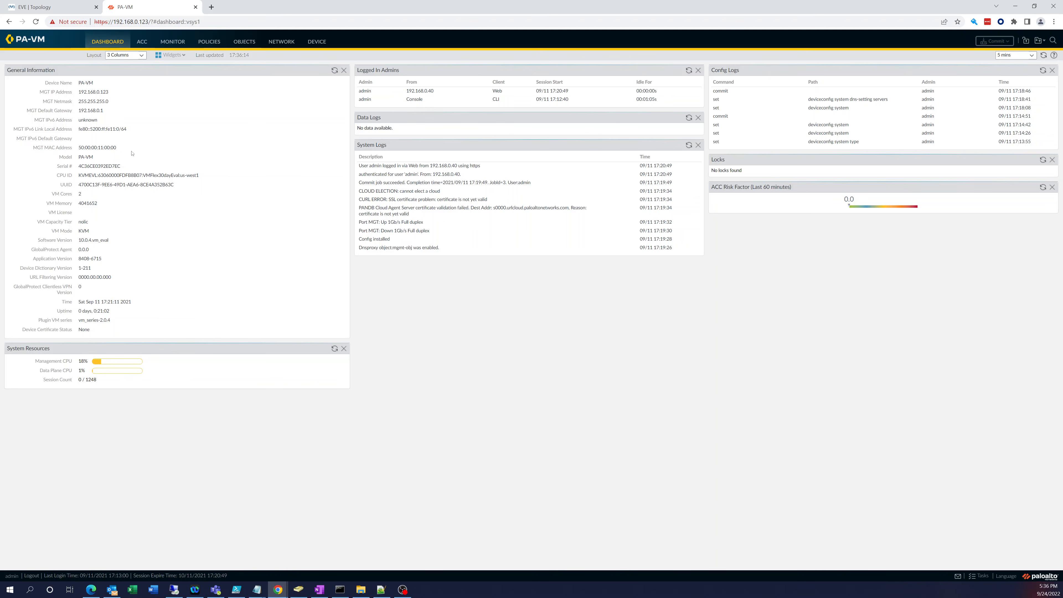
# Step: Browse the Device, Network and Objects tabs, ending on the empty Security policy list
pyautogui.click(313, 43)
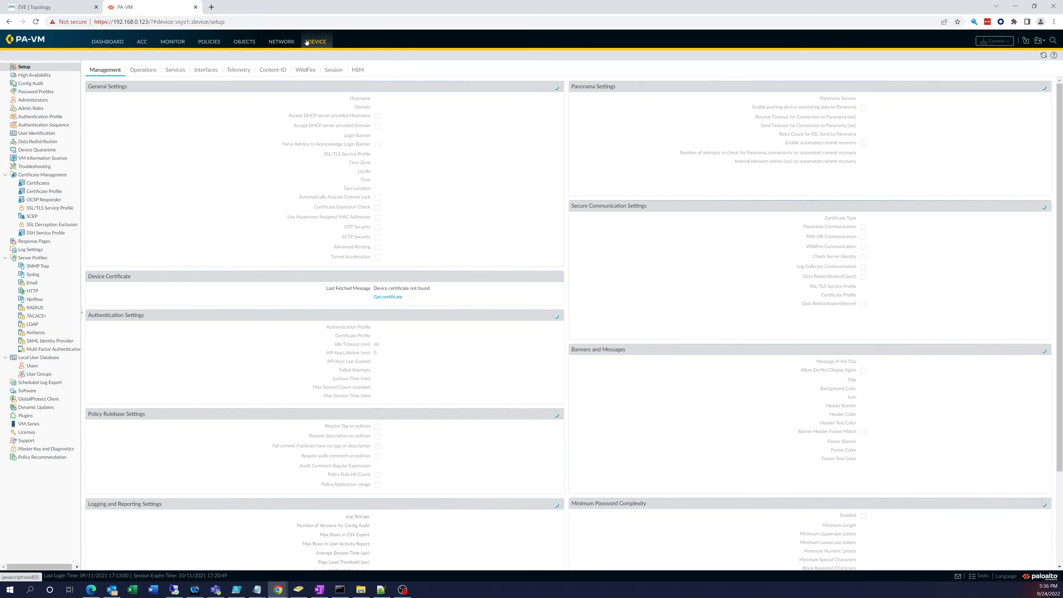
pyautogui.click(290, 44)
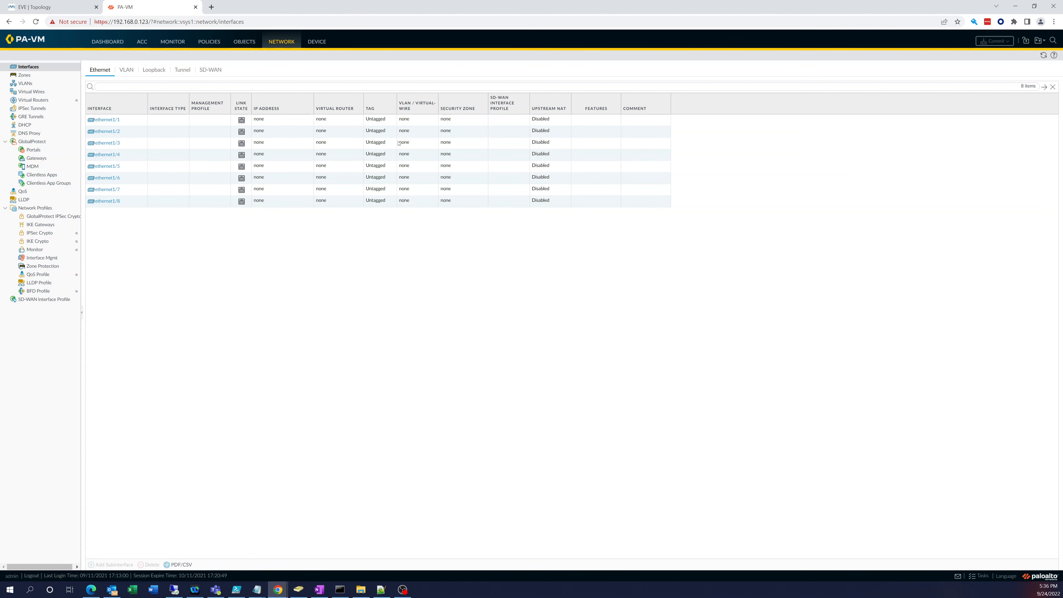
pyautogui.click(243, 42)
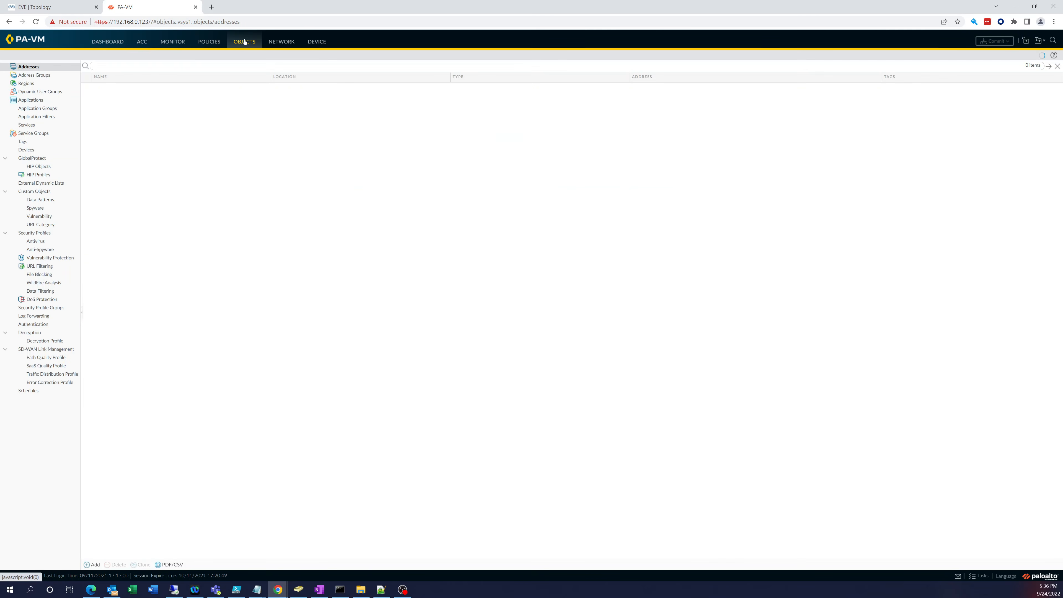
pyautogui.click(209, 42)
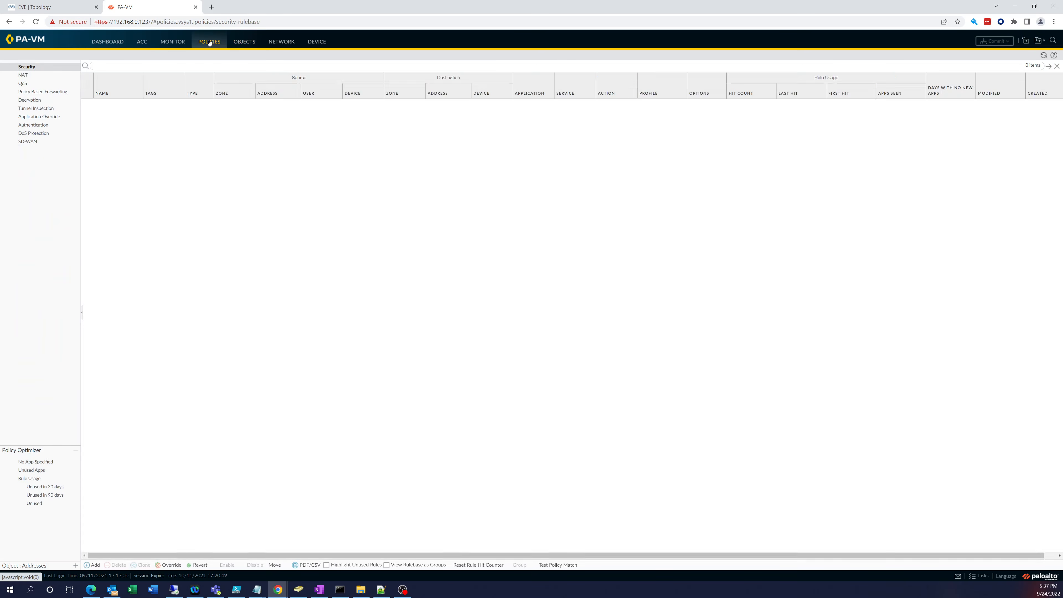